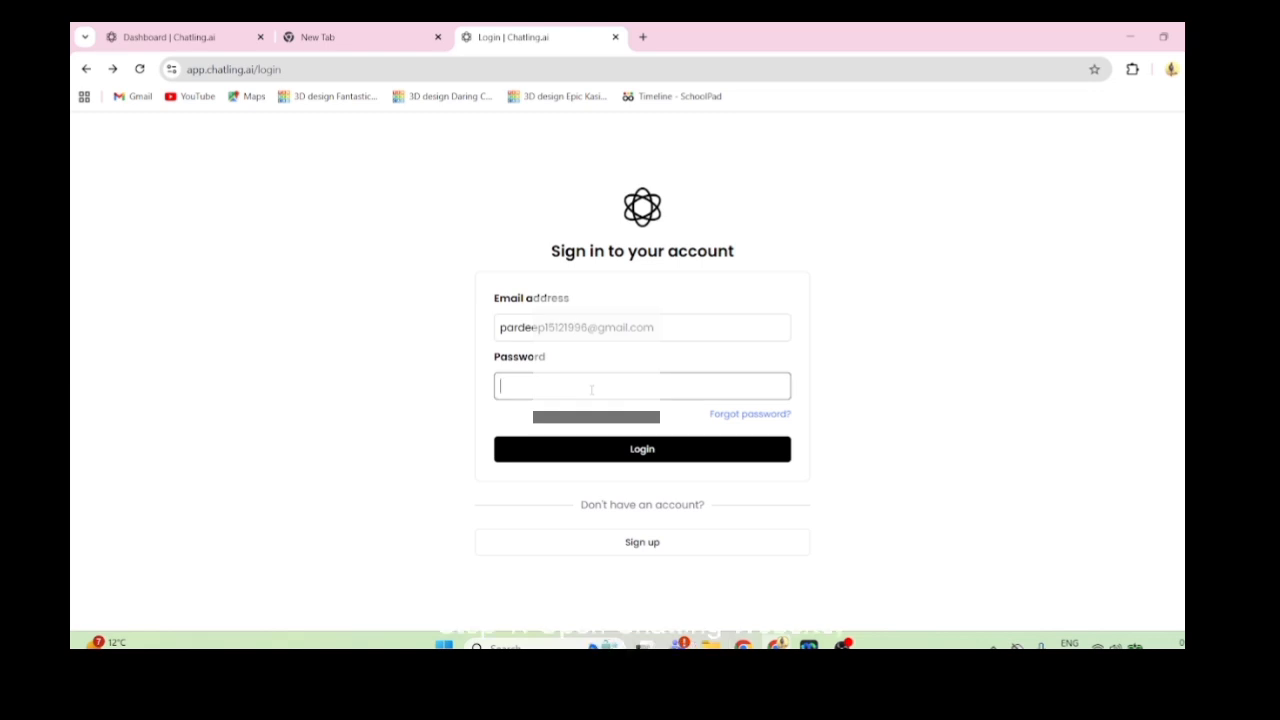
# - Enter the account password and sign in to the Chatling account
pyautogui.write('••••••••')
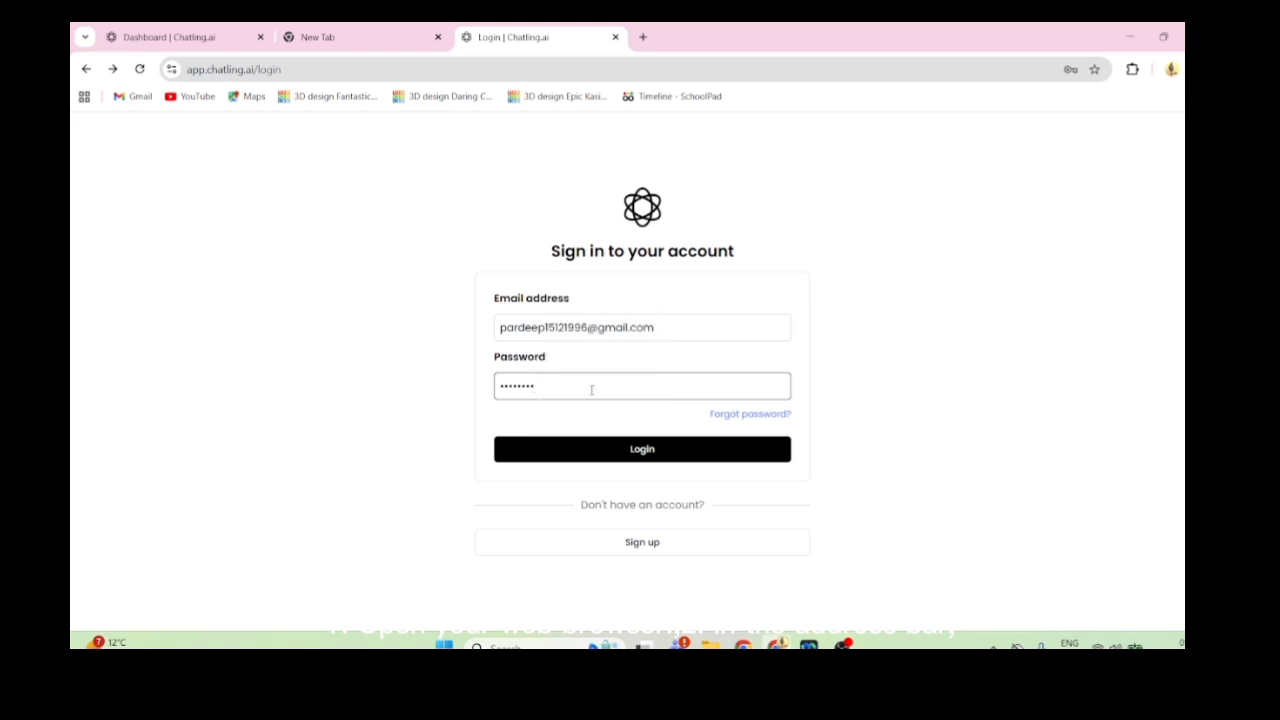
pyautogui.write('•••')
pyautogui.click(633, 452)
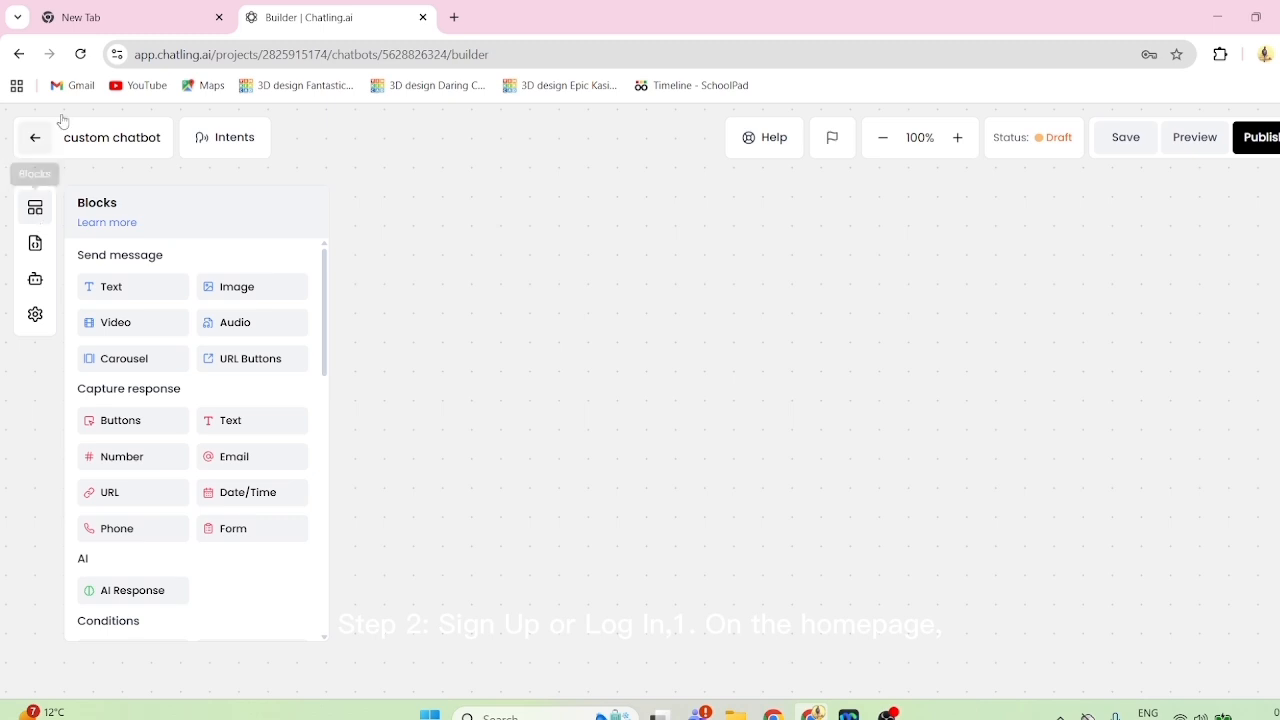
# - Add a text message block to the canvas reading "Hi There i am on AI chatbot That can answer on Your question"
pyautogui.click(389, 217)
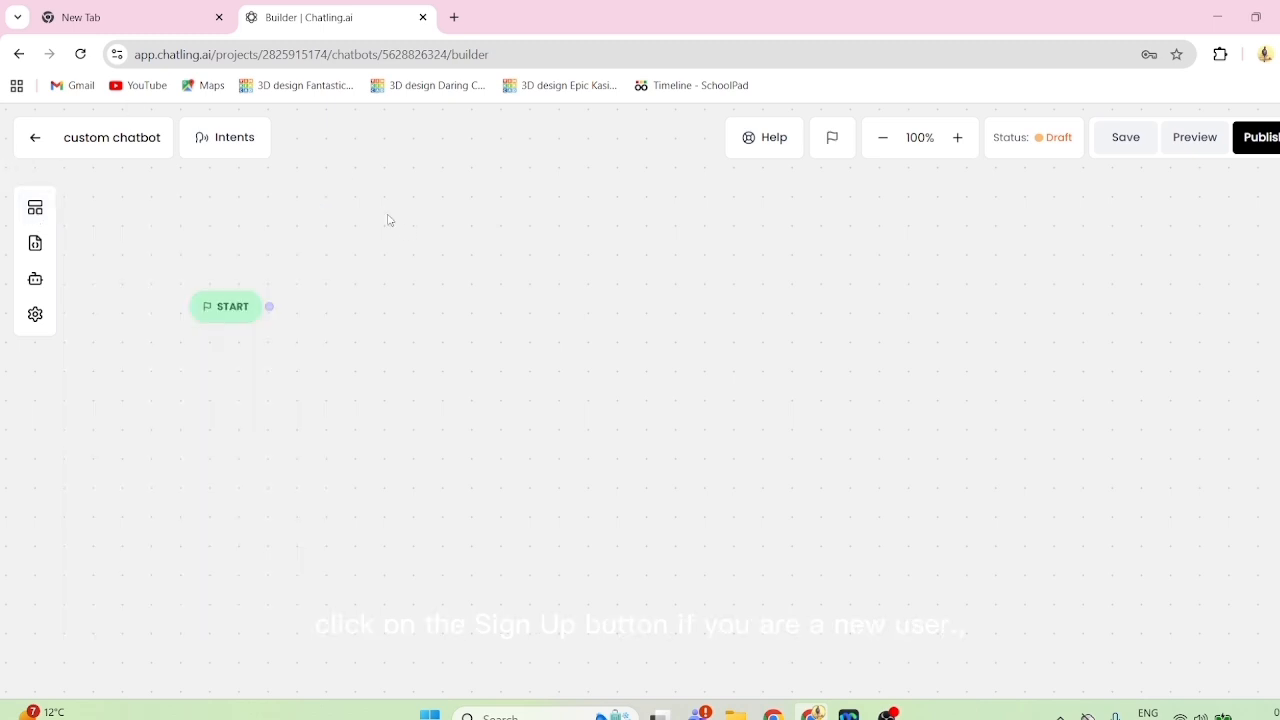
pyautogui.click(35, 207)
pyautogui.moveTo(139, 298); pyautogui.dragTo(437, 294)
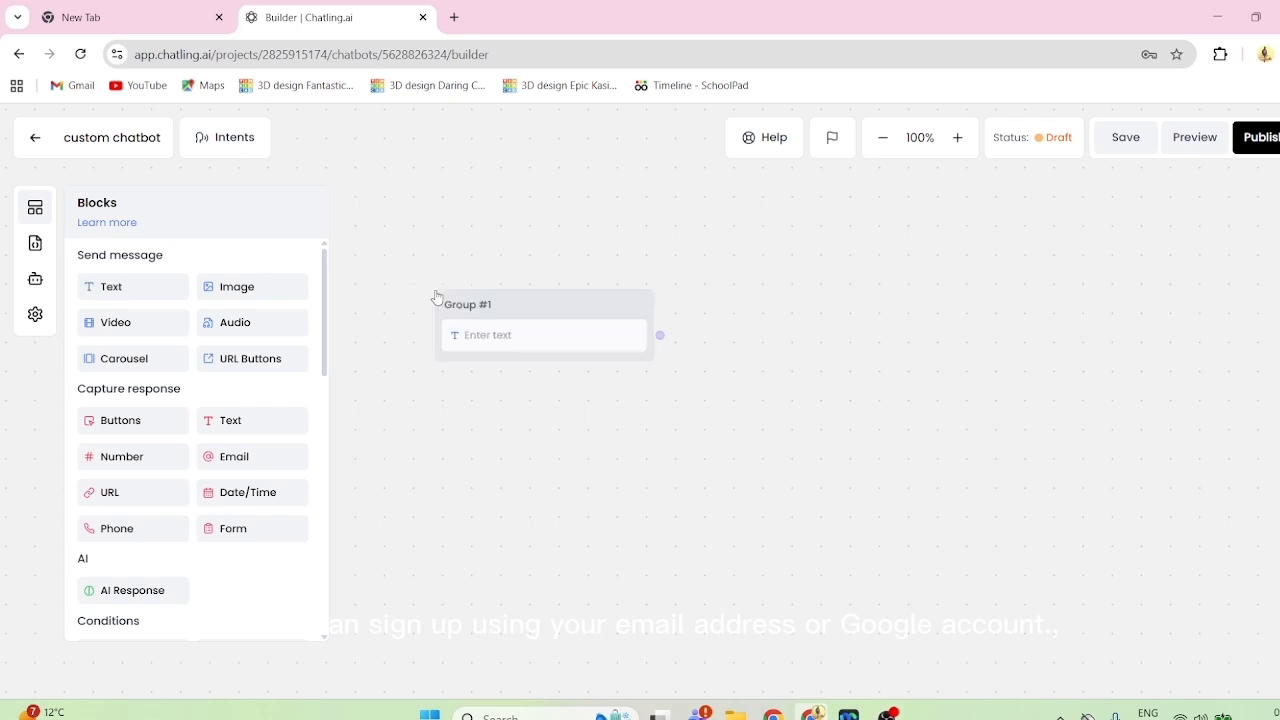
pyautogui.click(493, 237)
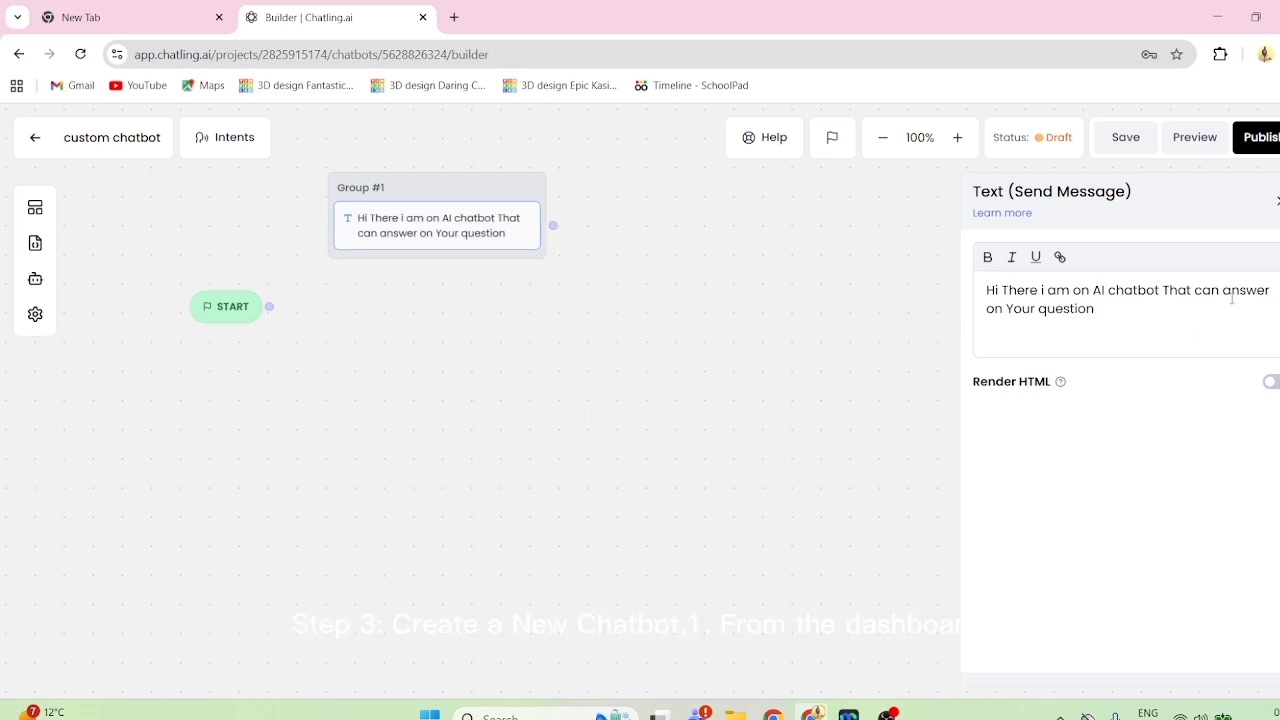
pyautogui.click(1276, 203)
# - Connect START to the greeting group and link the greeting group to Group #2
pyautogui.moveTo(286, 310); pyautogui.dragTo(350, 234)
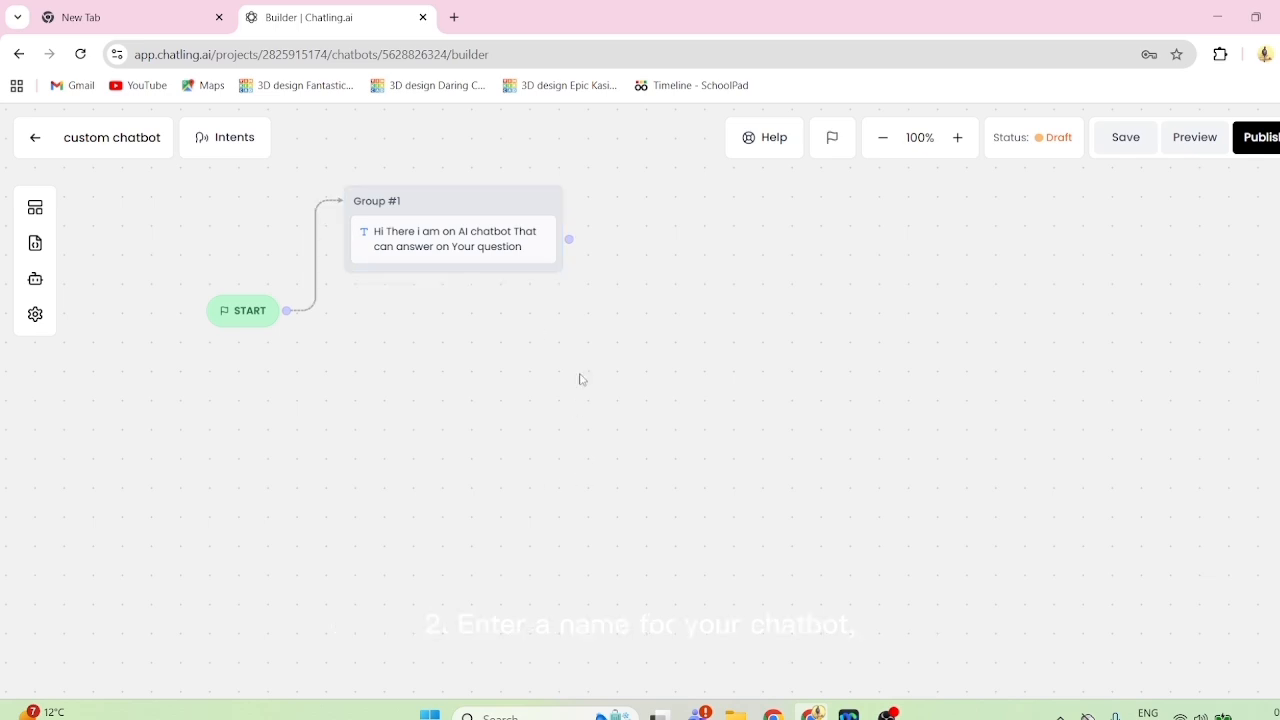
pyautogui.moveTo(569, 239); pyautogui.dragTo(570, 310)
# - Add a Form block below the text in Group #2 and give it two fields
pyautogui.click(35, 207)
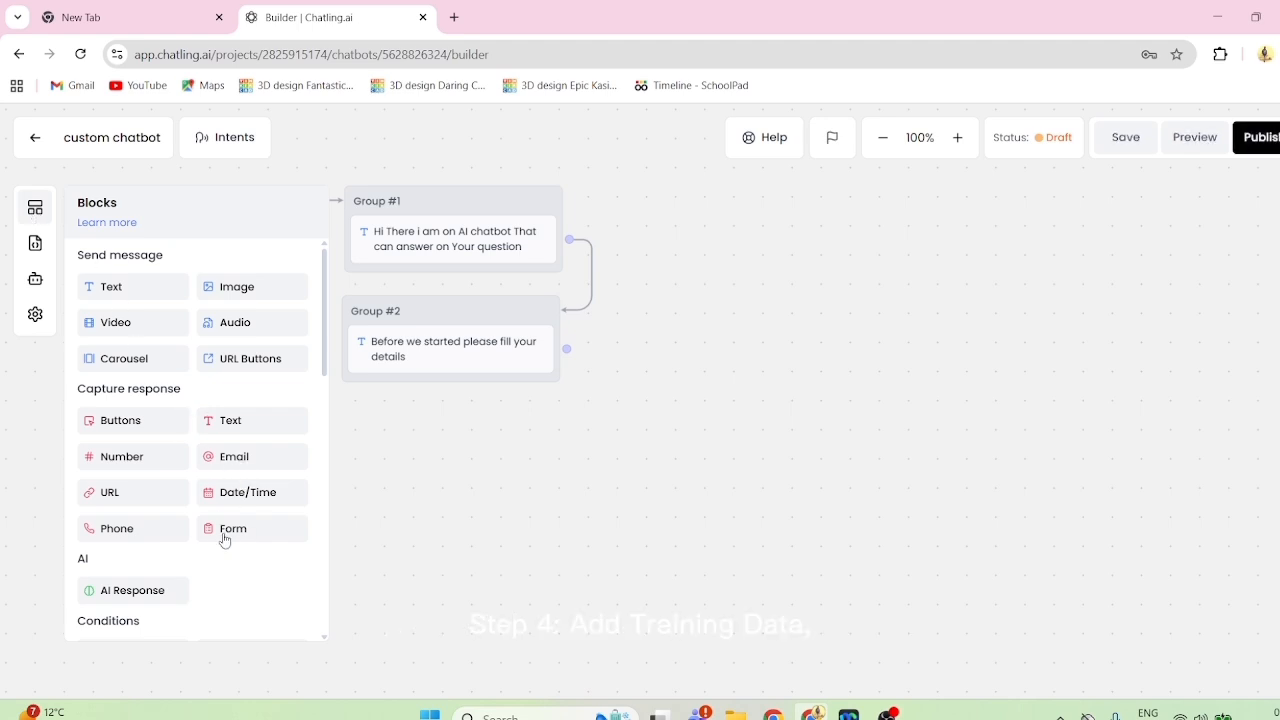
pyautogui.moveTo(225, 540); pyautogui.dragTo(381, 394)
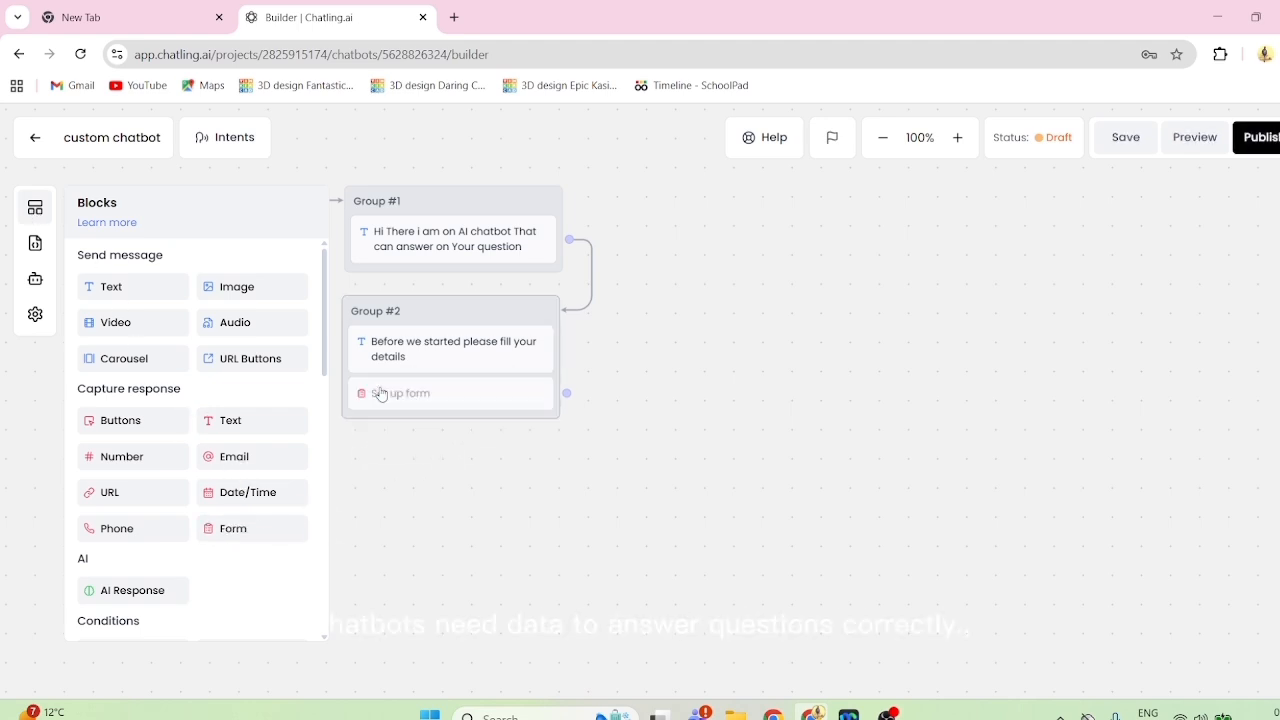
pyautogui.click(445, 402)
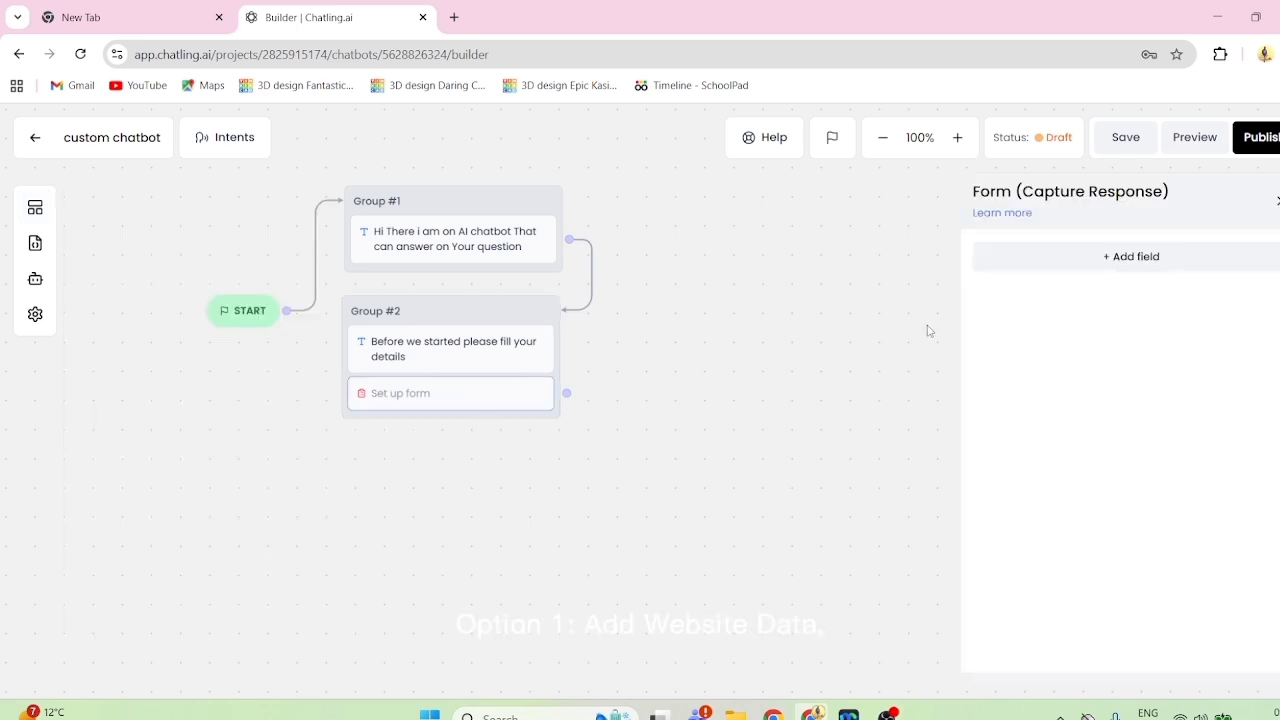
pyautogui.click(1080, 263)
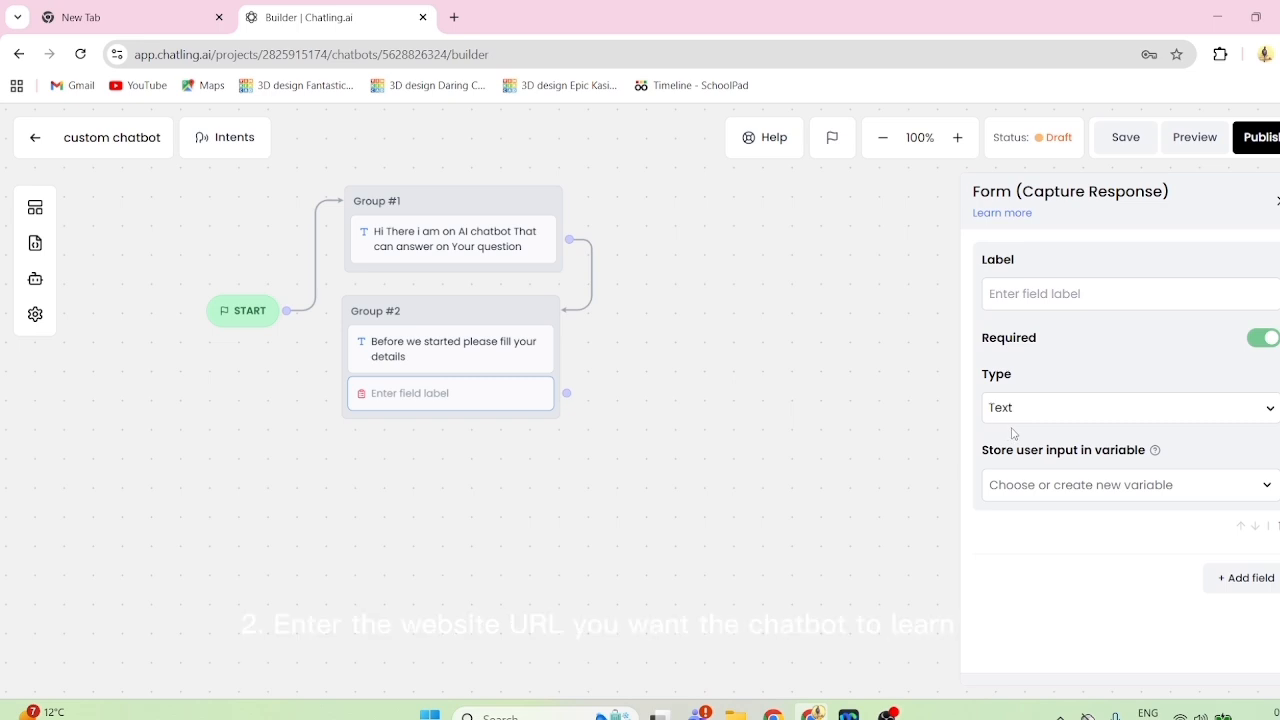
pyautogui.click(1245, 578)
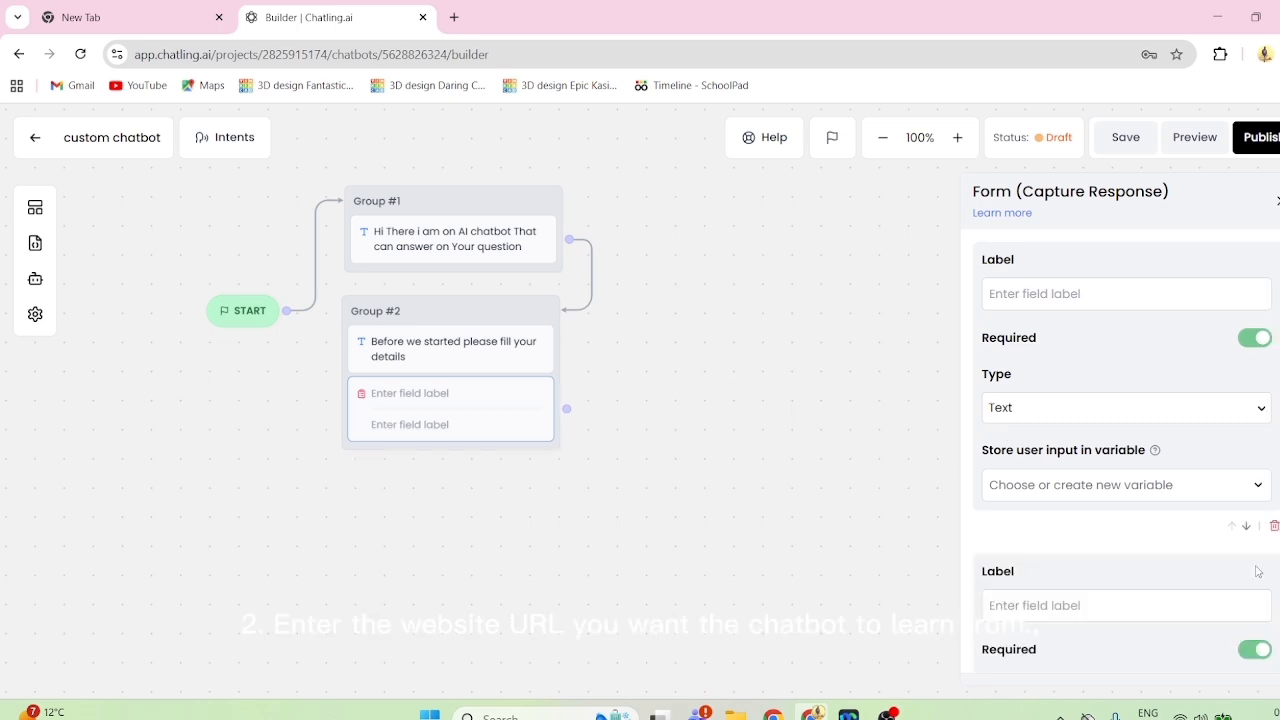
pyautogui.click(1043, 411)
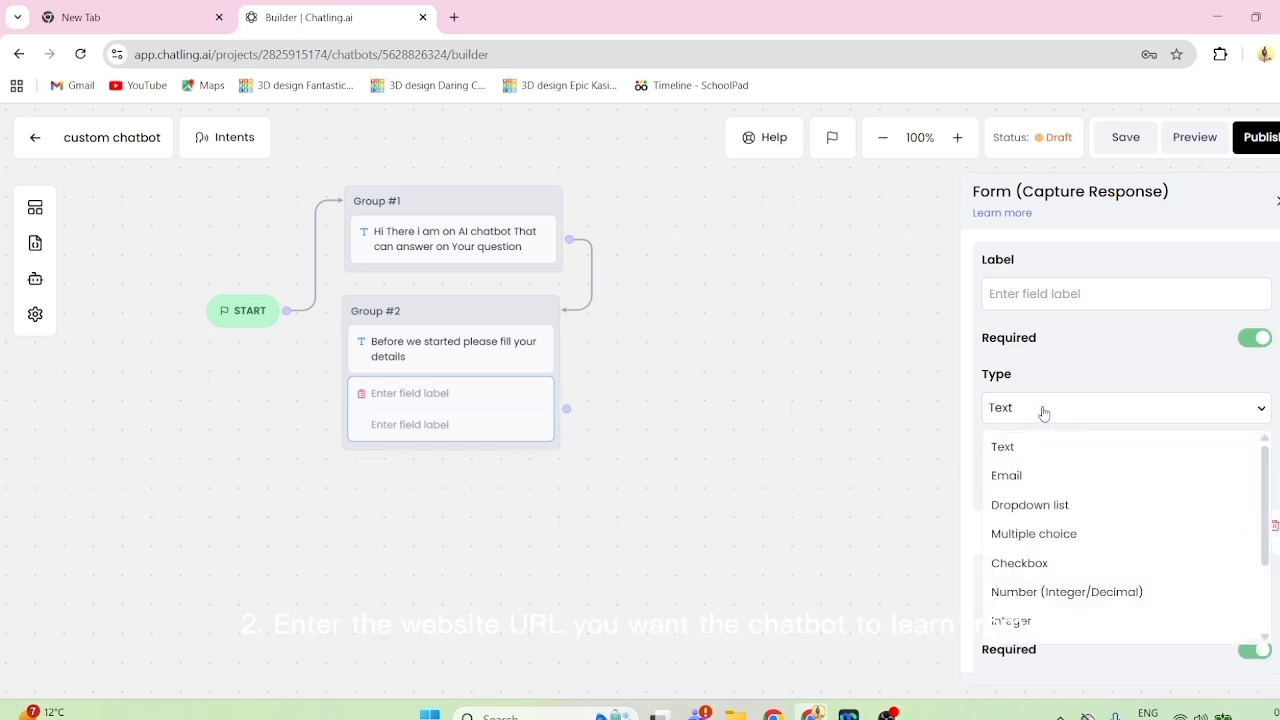
pyautogui.click(1043, 411)
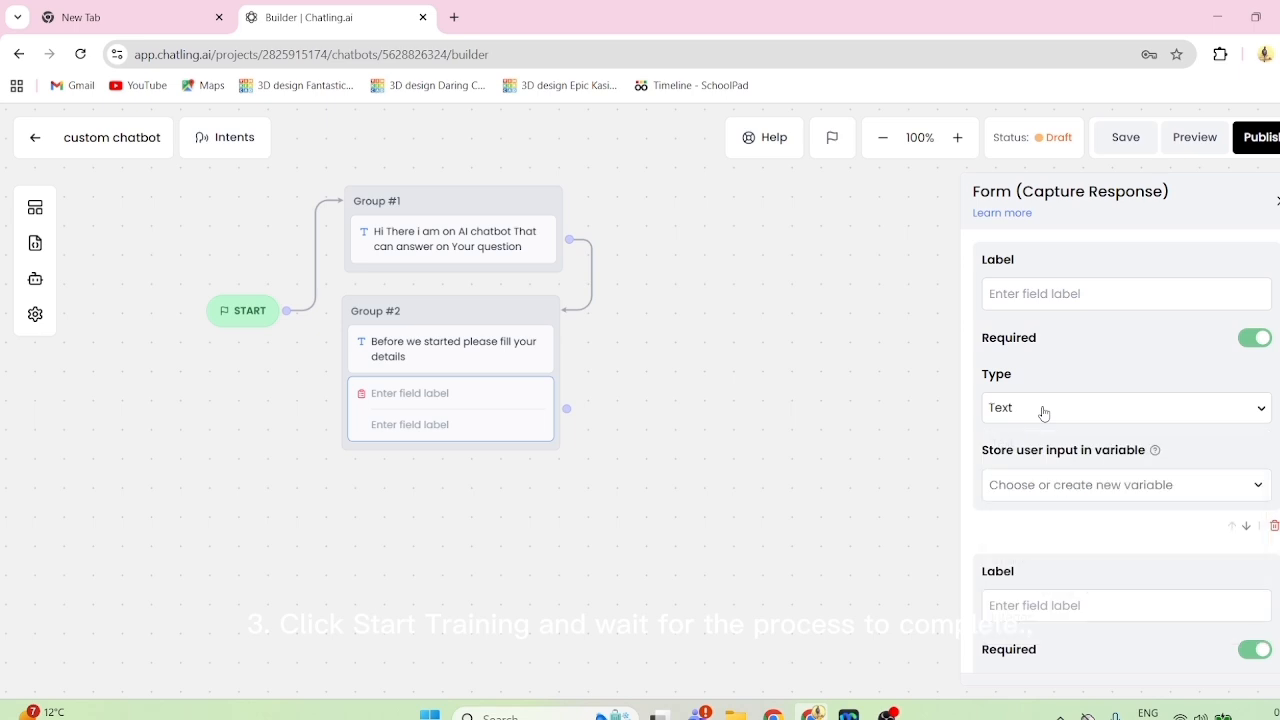
pyautogui.click(1043, 411)
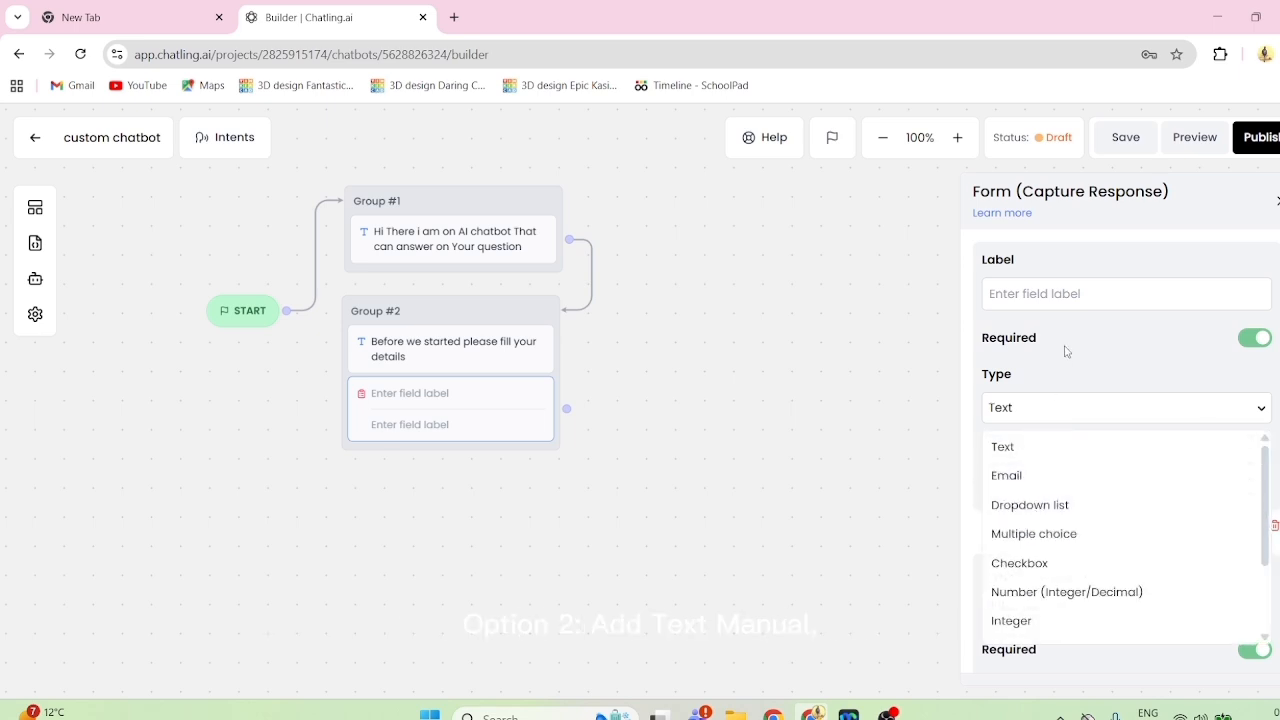
pyautogui.click(1055, 420)
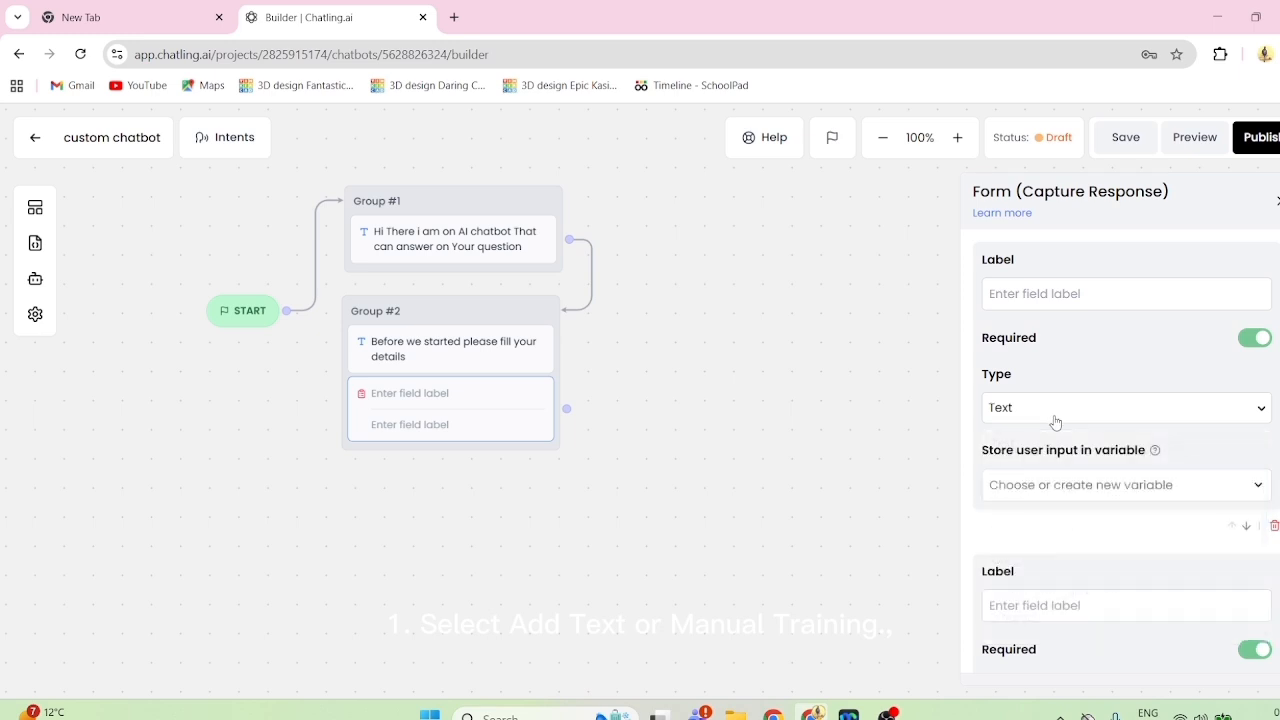
# - Try the Email type on the second form field, and set its type back to Text
pyautogui.click(1024, 606)
pyautogui.scroll(-3, 1024, 608)
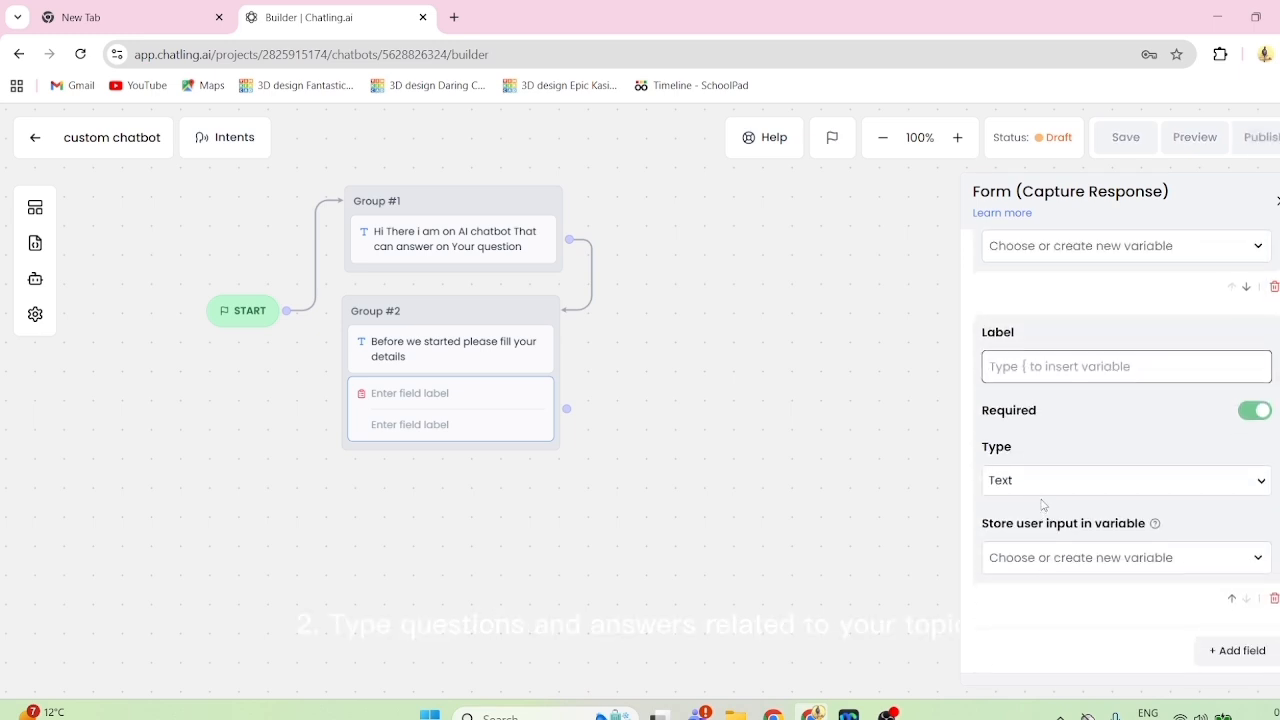
pyautogui.click(1045, 490)
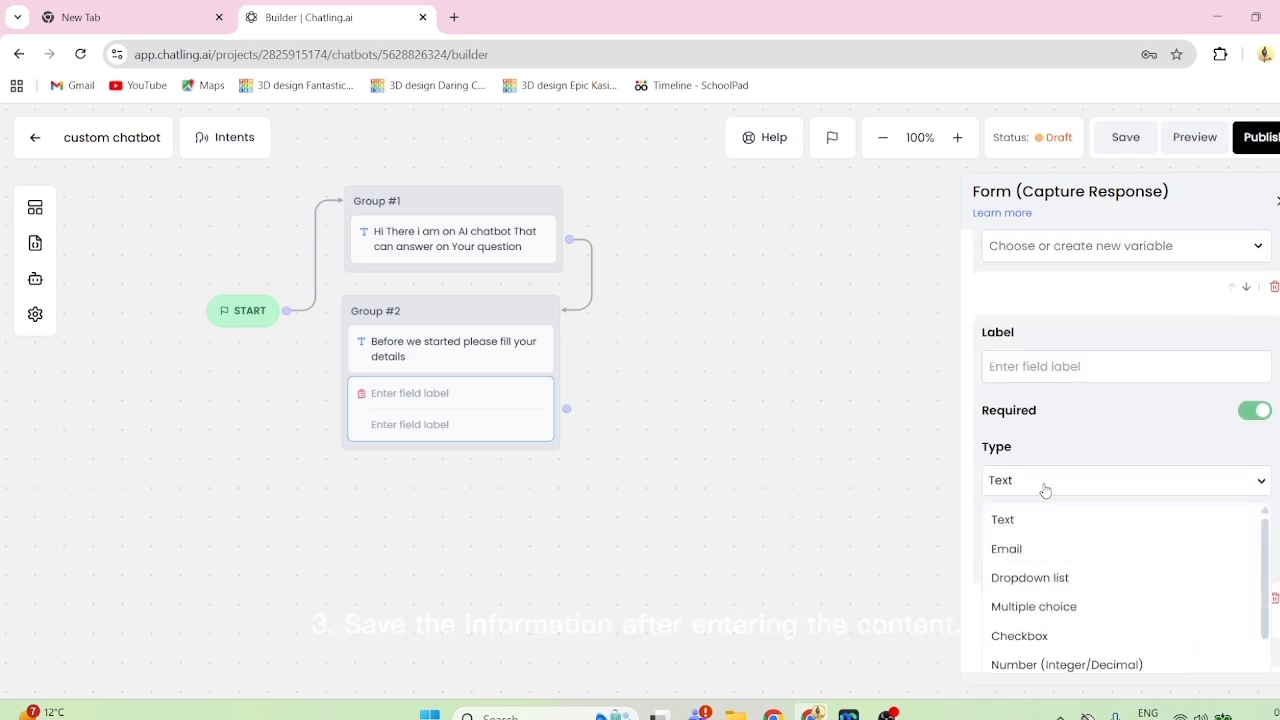
pyautogui.click(1006, 556)
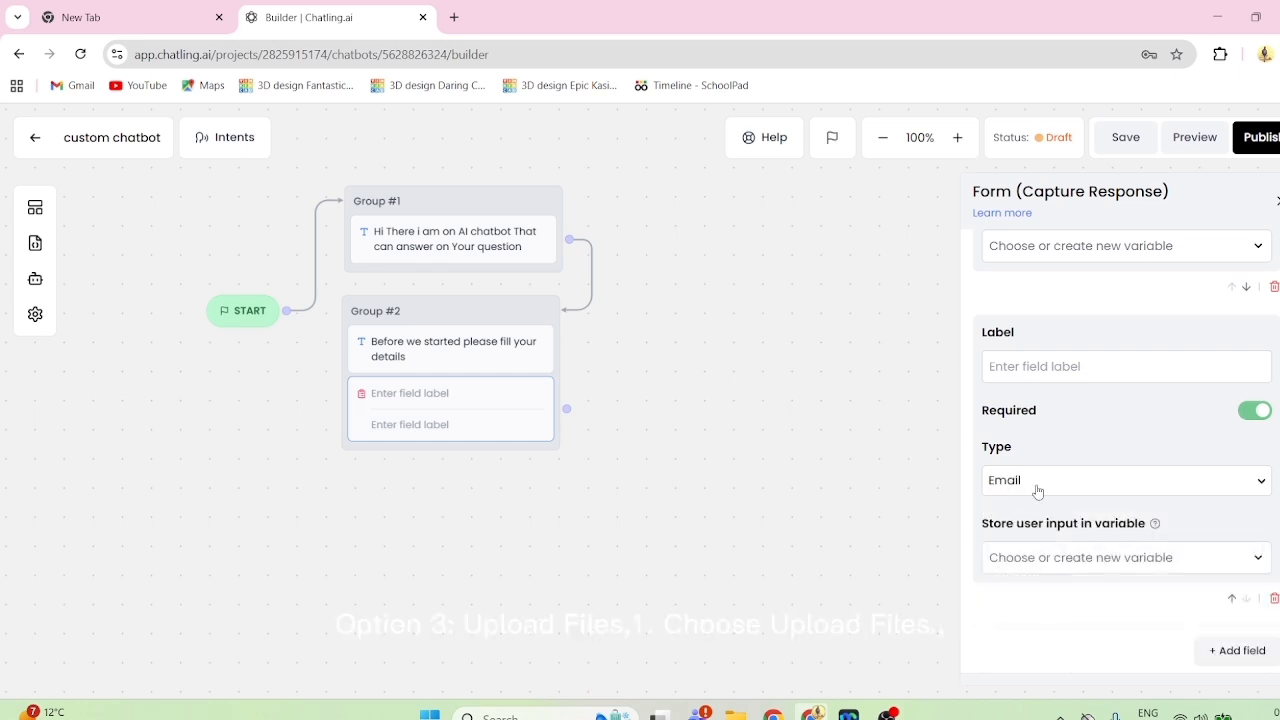
pyautogui.click(1073, 368)
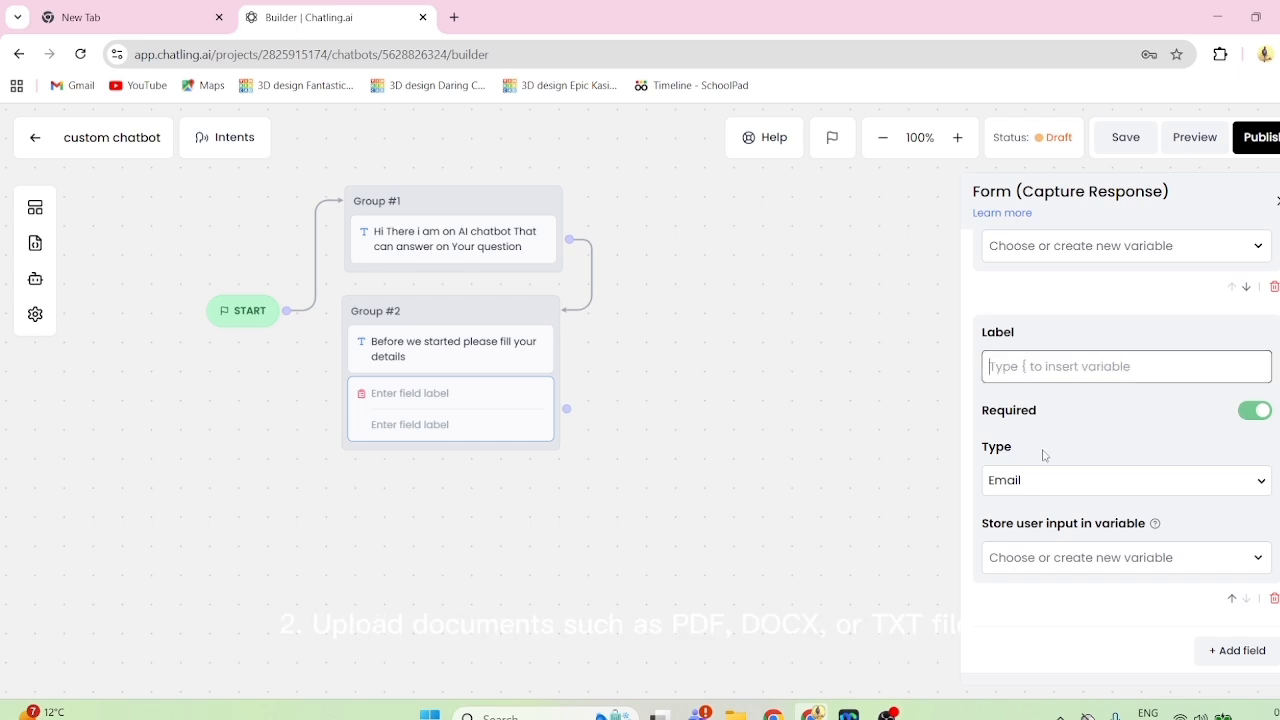
pyautogui.click(1041, 485)
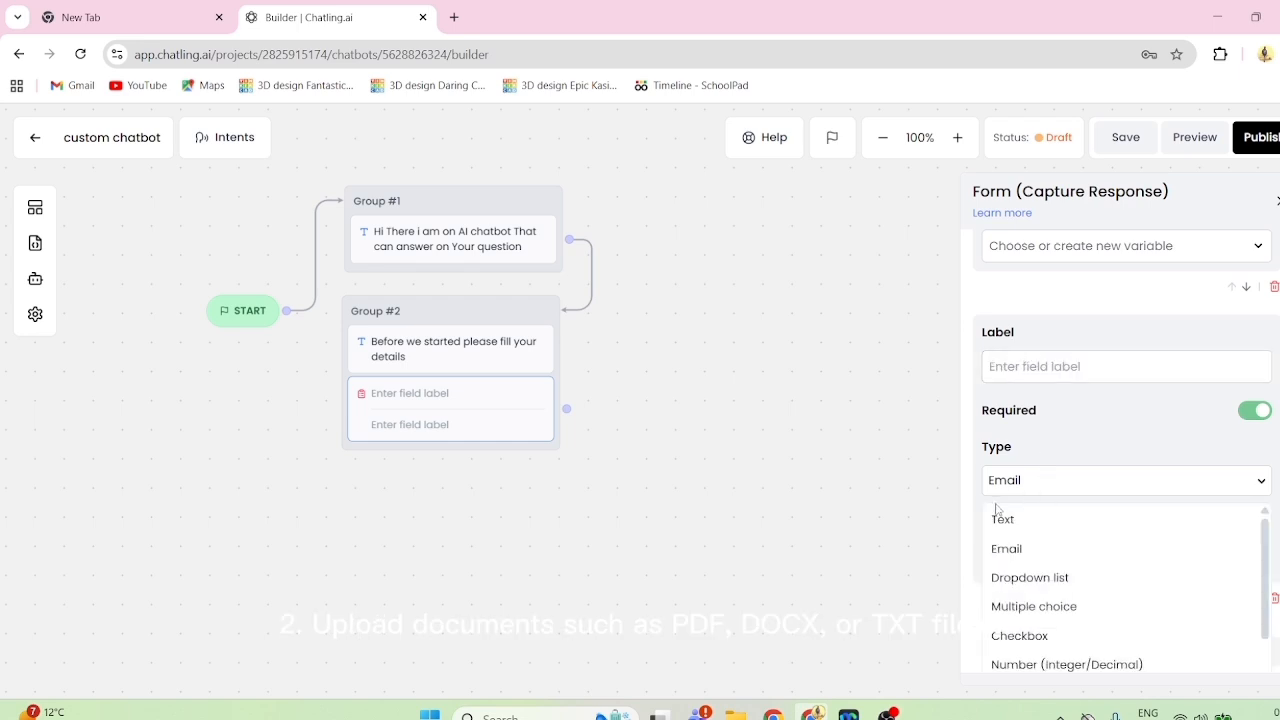
pyautogui.click(1002, 519)
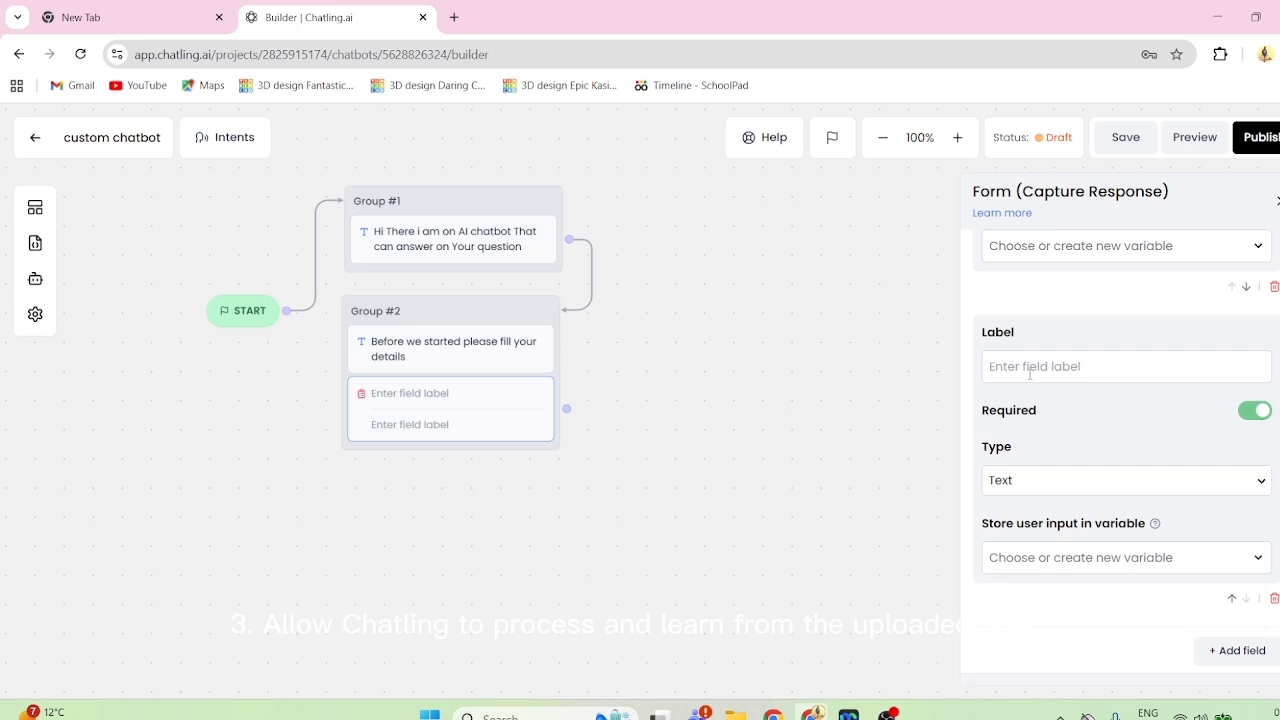
# - Label the first form field "Name"
pyautogui.scroll(3, 1030, 372)
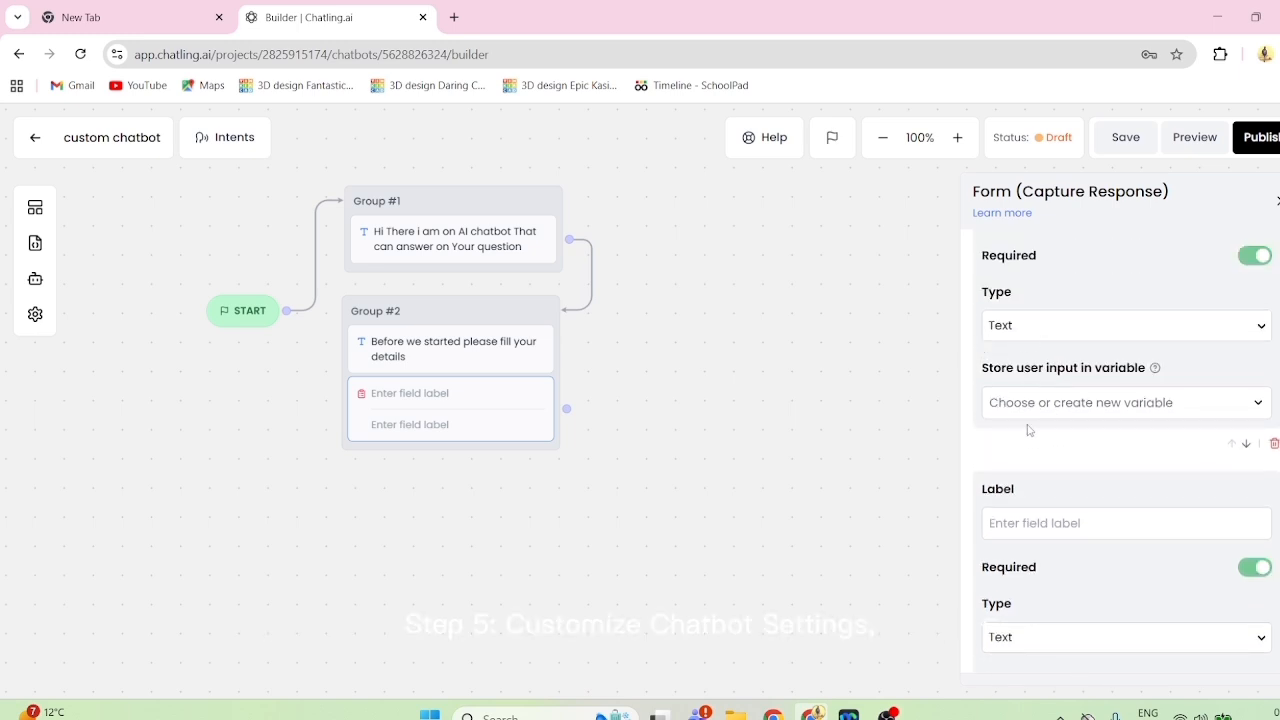
pyautogui.scroll(2, 1030, 372)
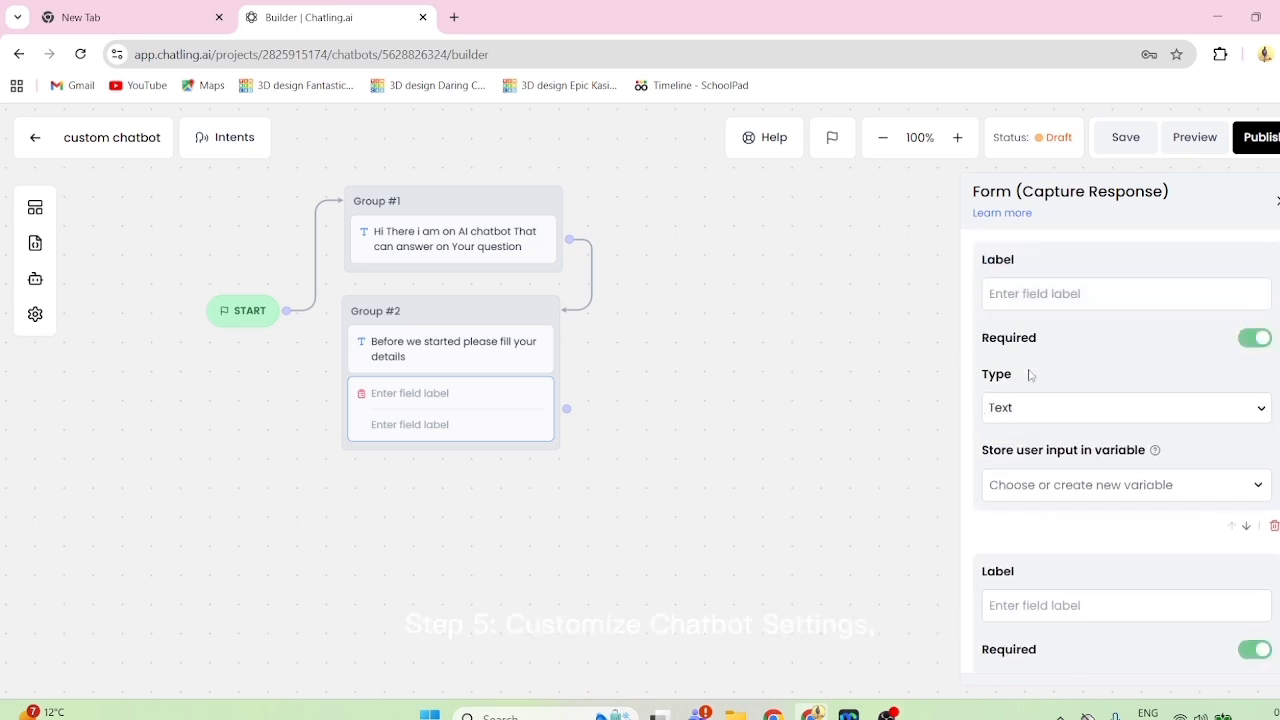
pyautogui.click(1021, 294)
pyautogui.write('name')
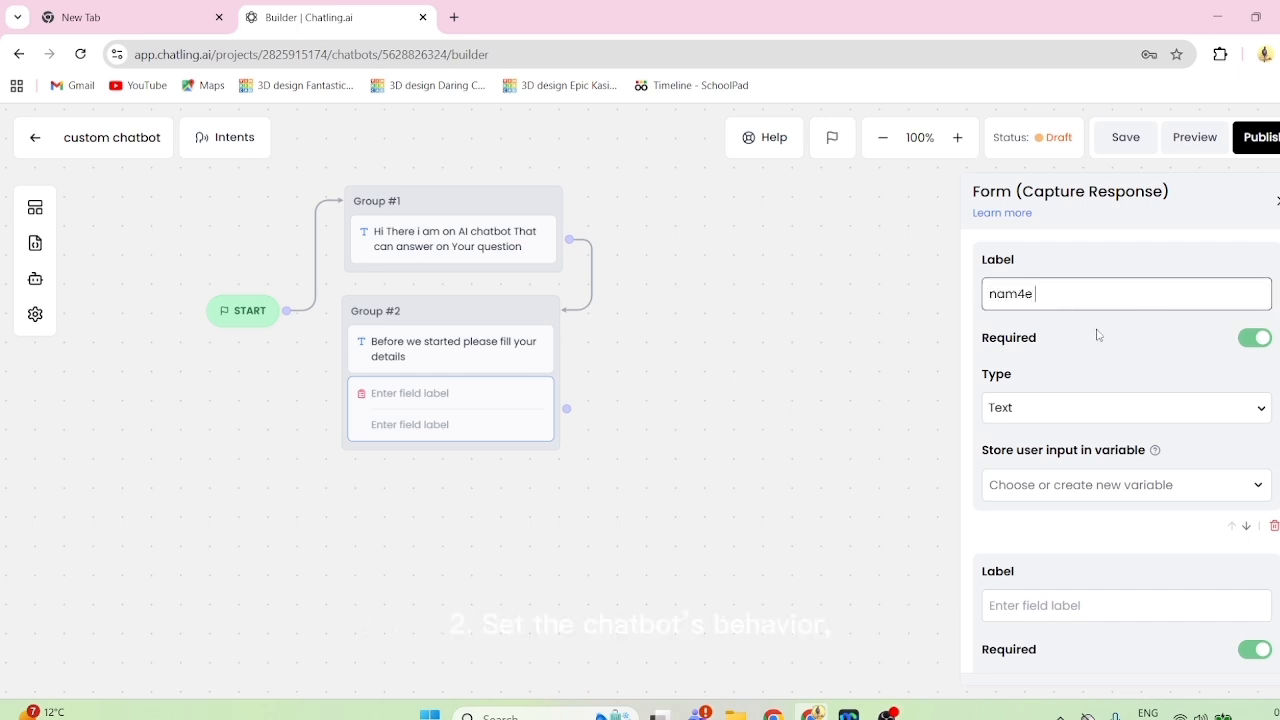
pyautogui.press('BackSpace')
pyautogui.press('BackSpace')
pyautogui.press('BackSpace')
pyautogui.press('BackSpace')
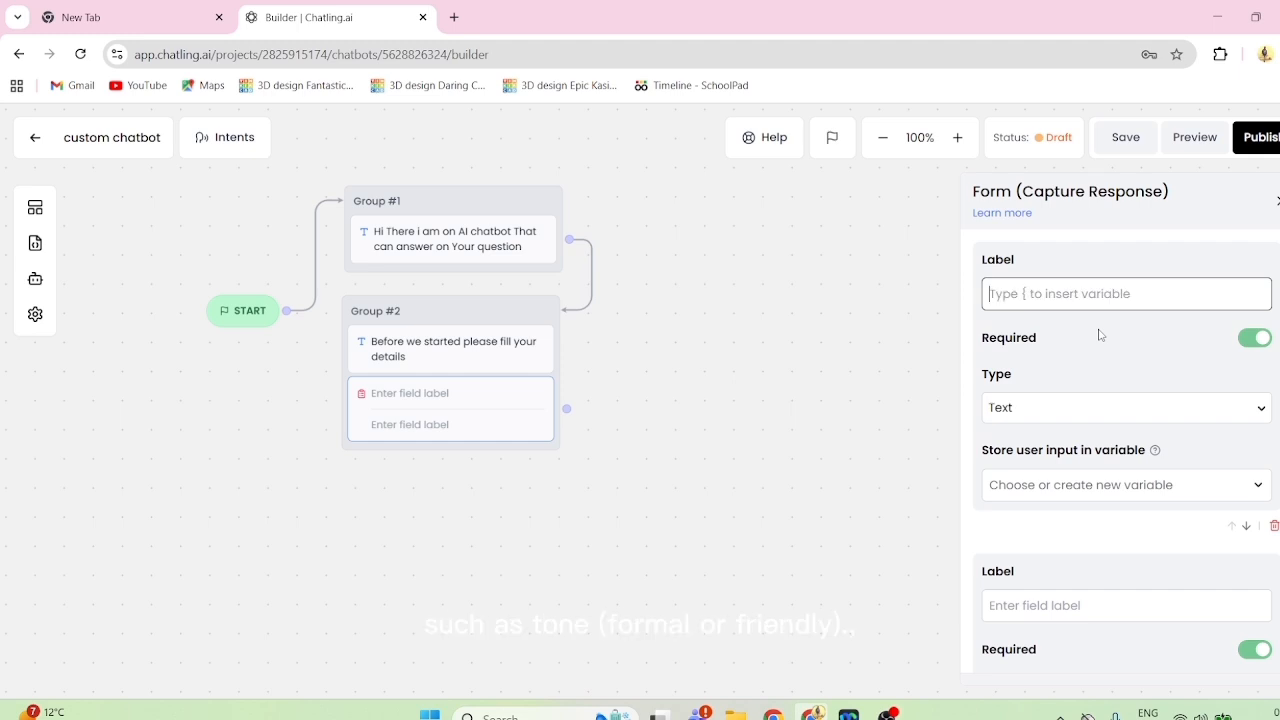
pyautogui.write('Name')
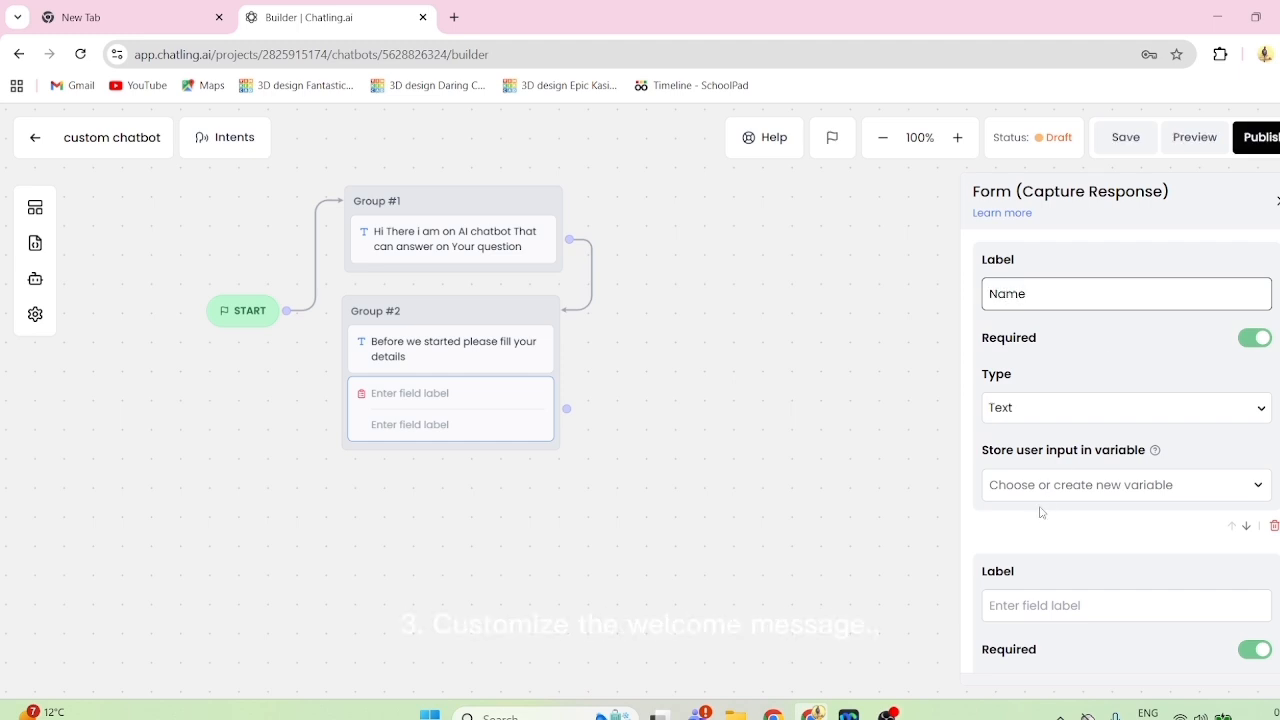
# - Label the second form field "Email"
pyautogui.scroll(-1, 1045, 514)
pyautogui.click(1053, 565)
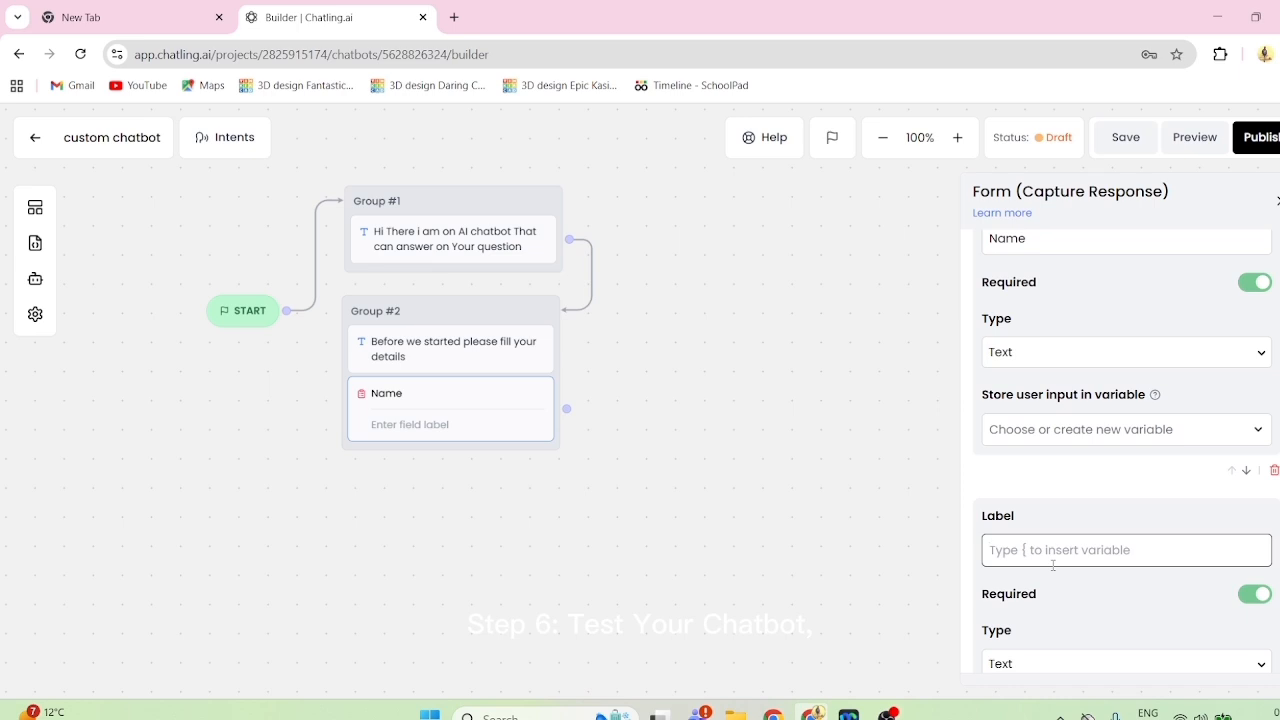
pyautogui.write('Email')
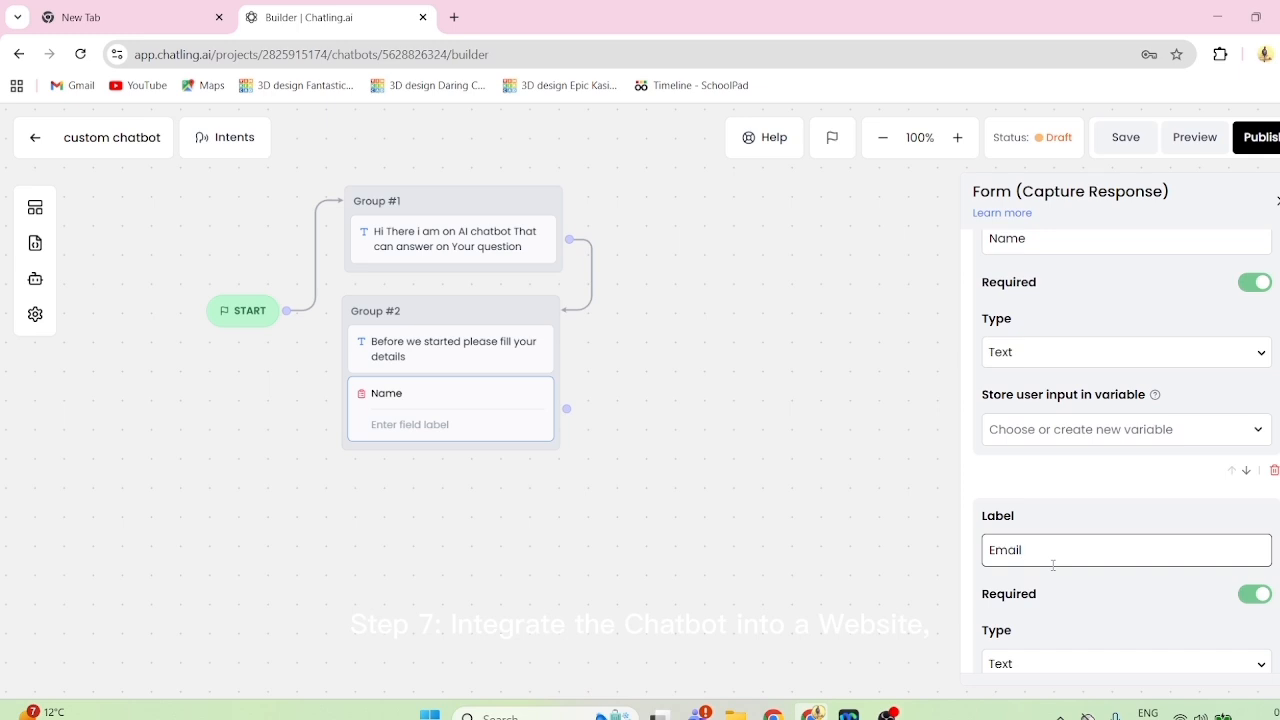
# - Create a variable named "choose" and store the Name field's input in it
pyautogui.click(1022, 430)
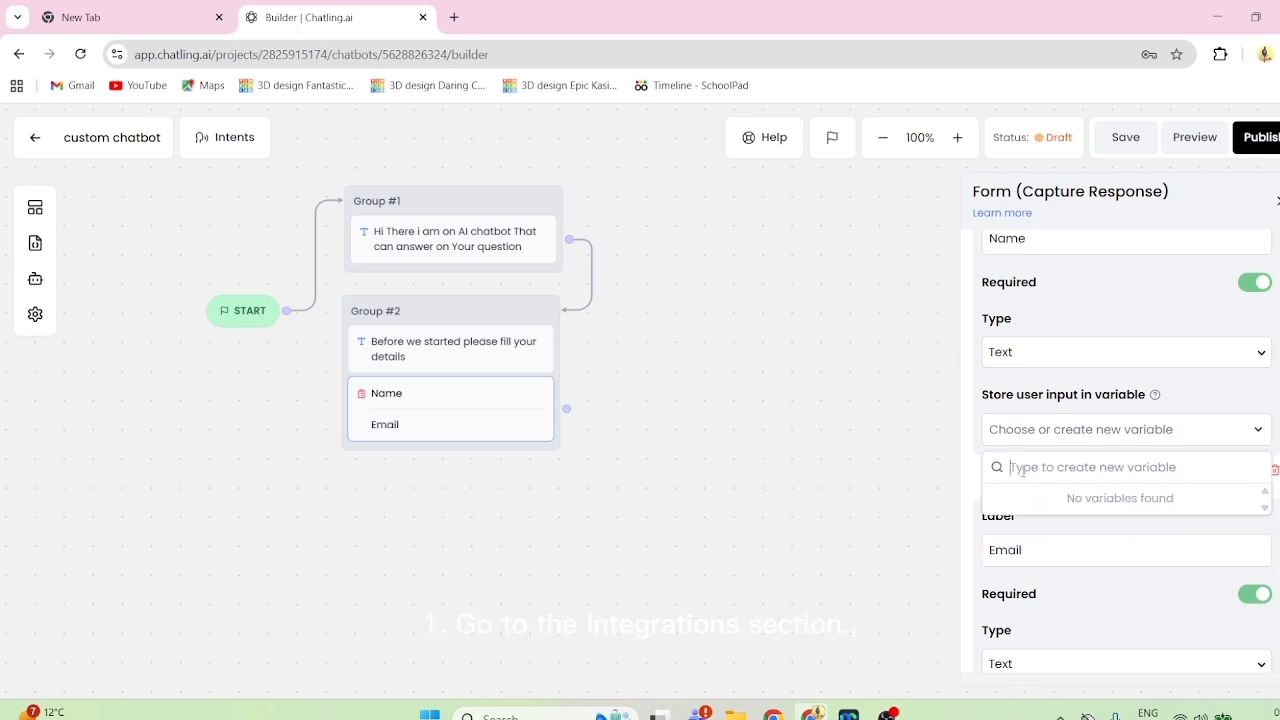
pyautogui.write('ch')
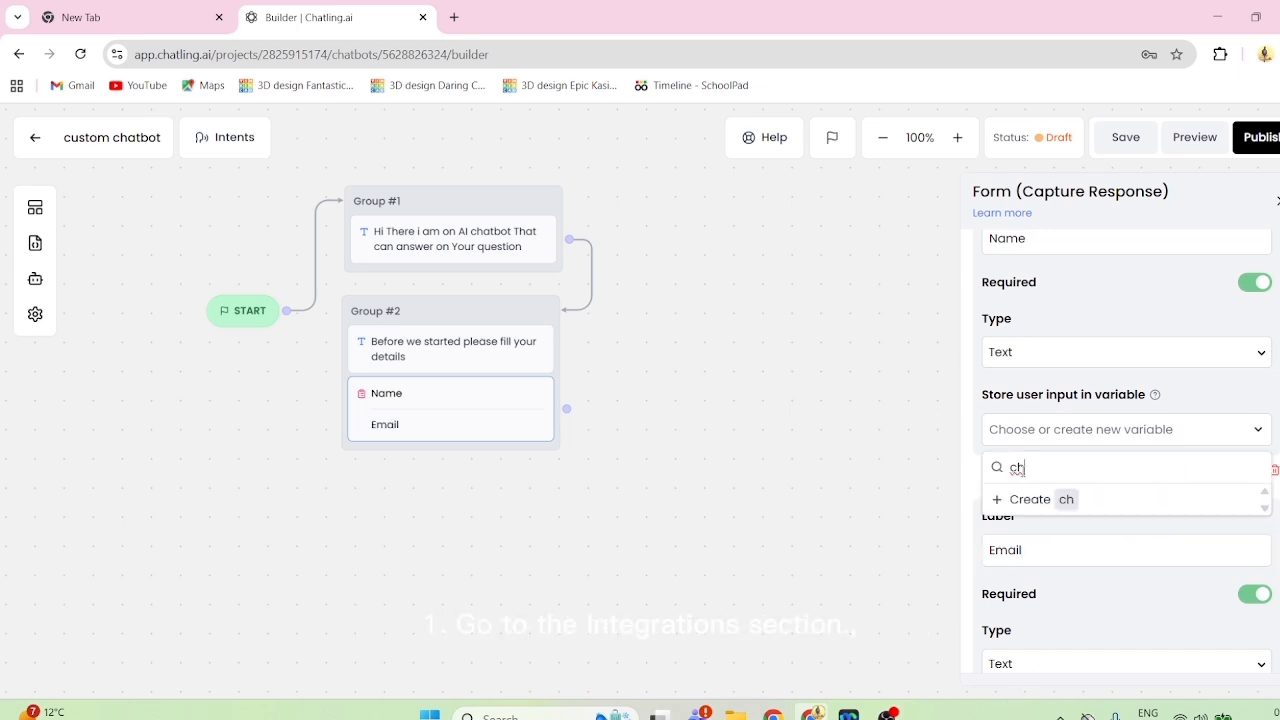
pyautogui.write('oo')
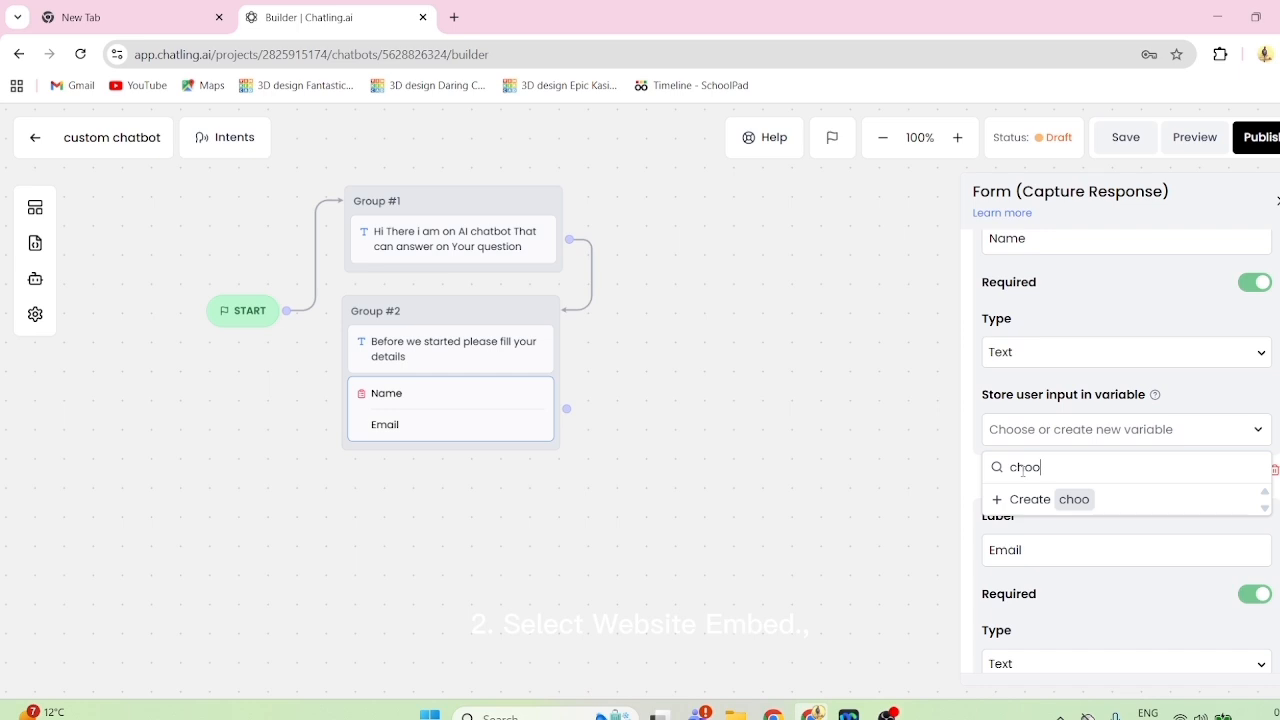
pyautogui.write('se')
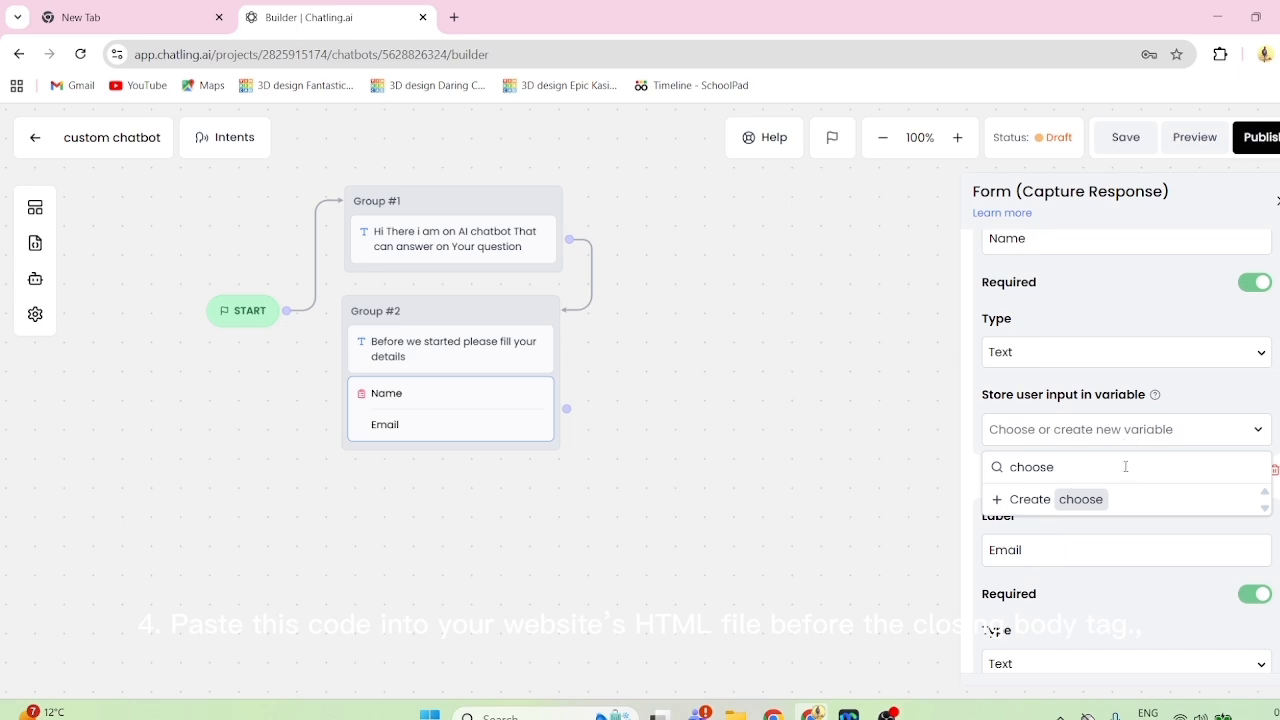
pyautogui.click(993, 503)
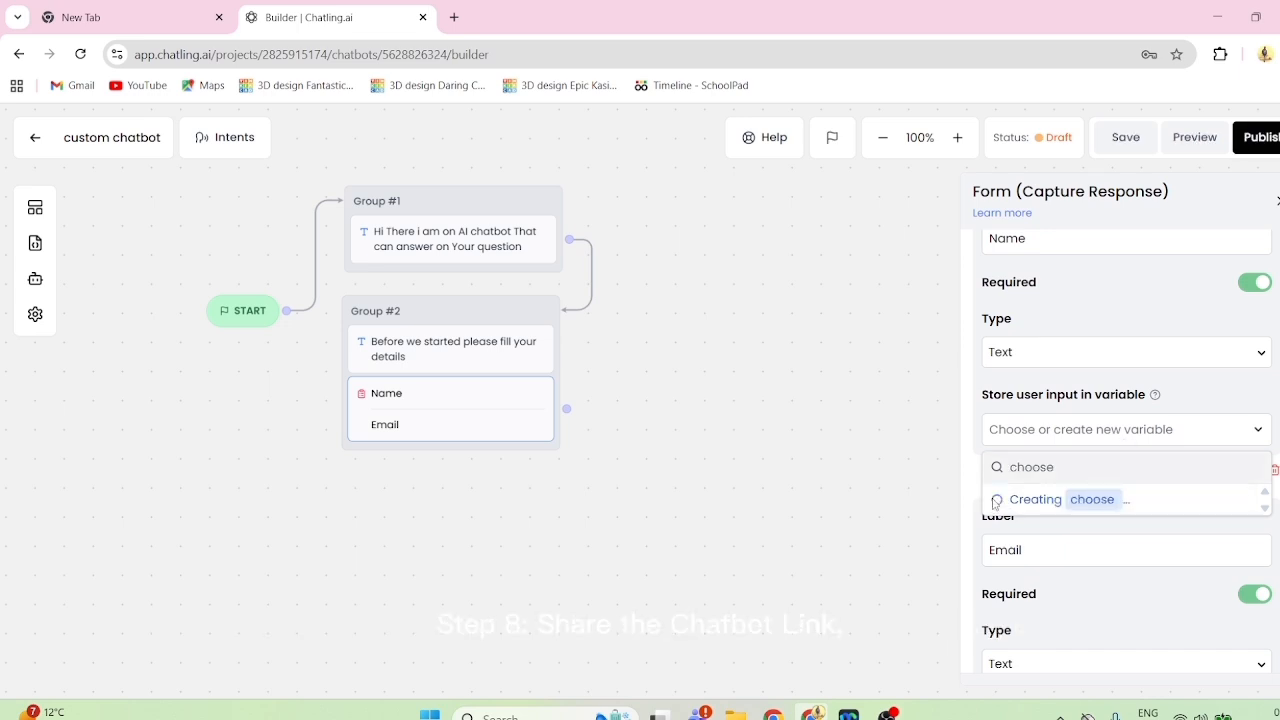
# - Try to store the Name field's input in a new variable named "conatac_name"
pyautogui.click(1128, 430)
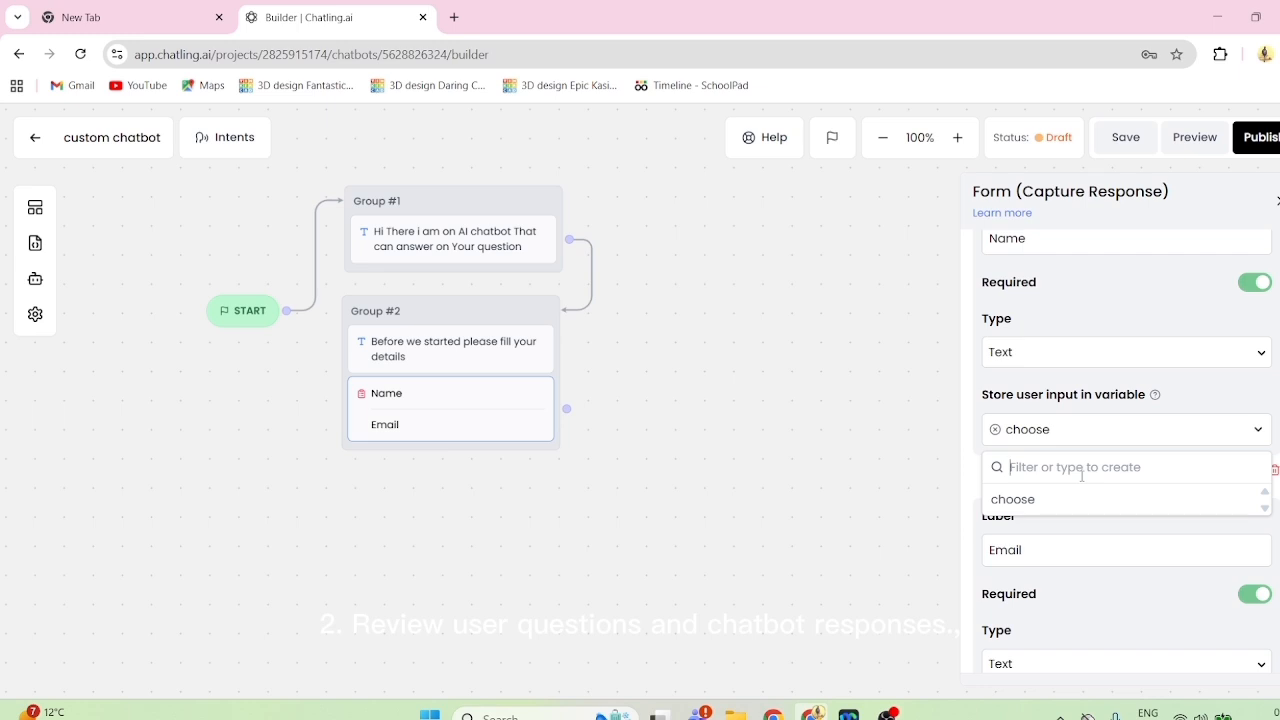
pyautogui.write('co')
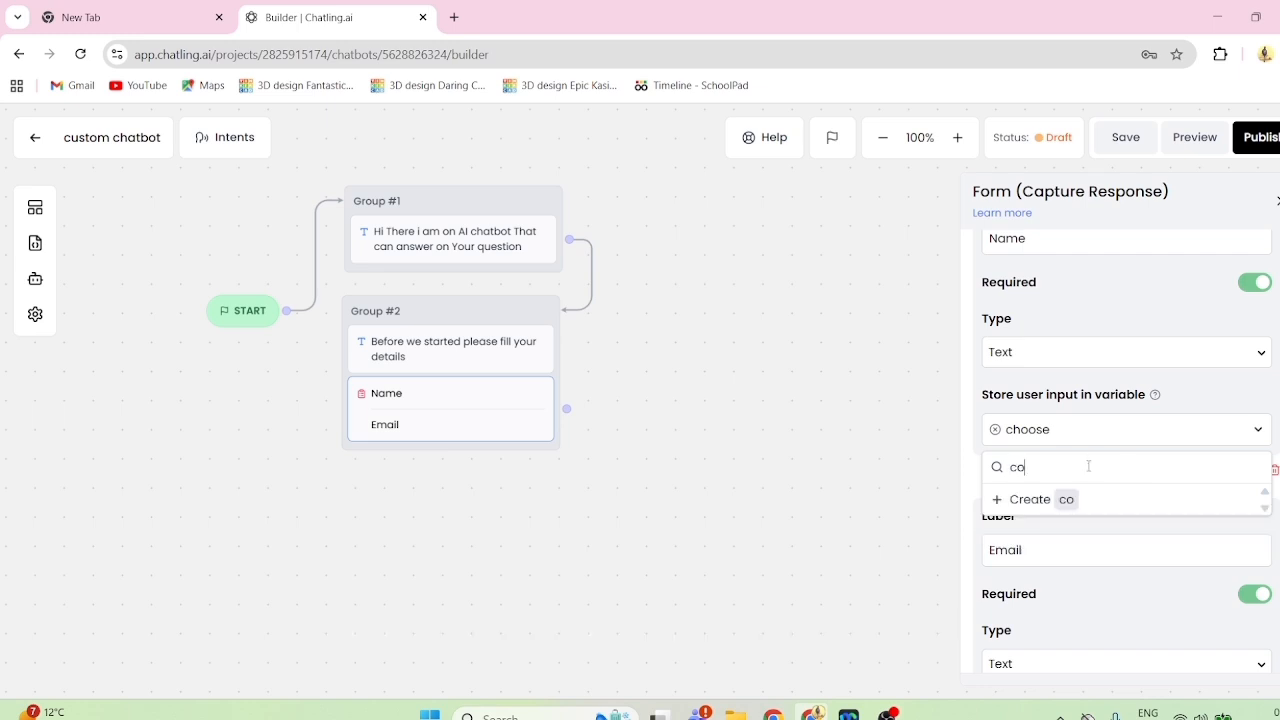
pyautogui.write('natac_name')
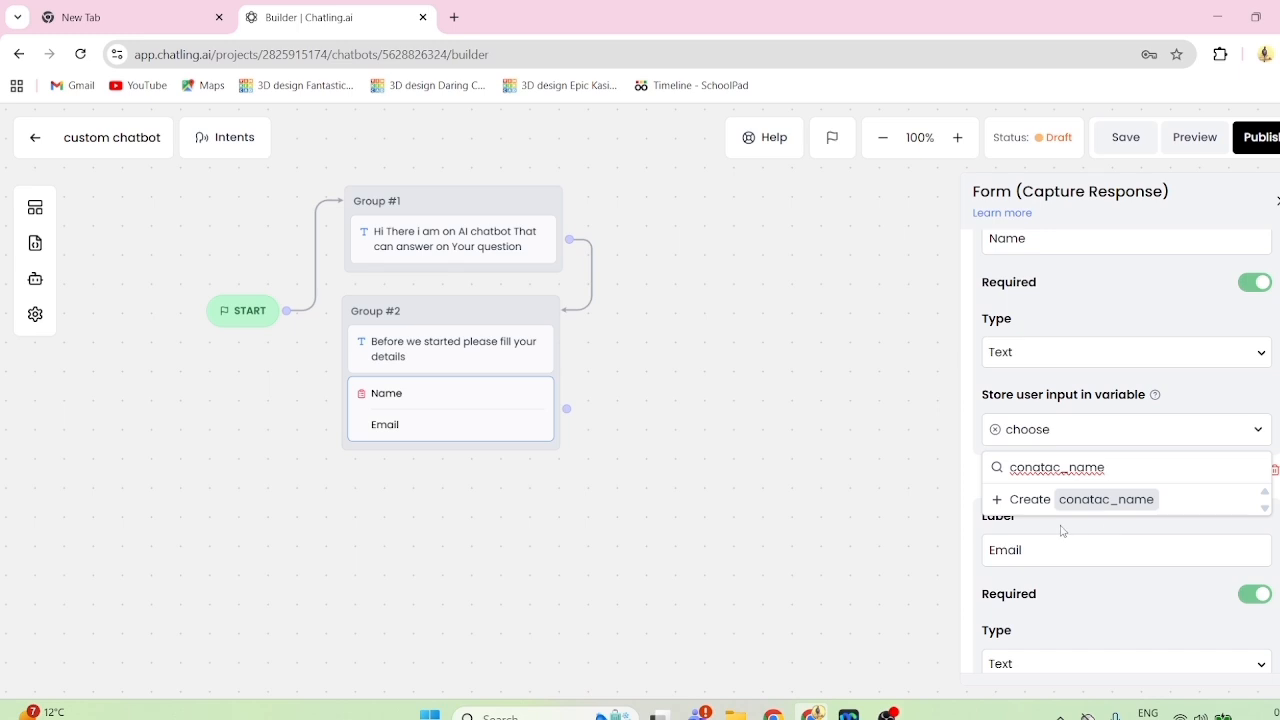
pyautogui.scroll(-3, 1062, 531)
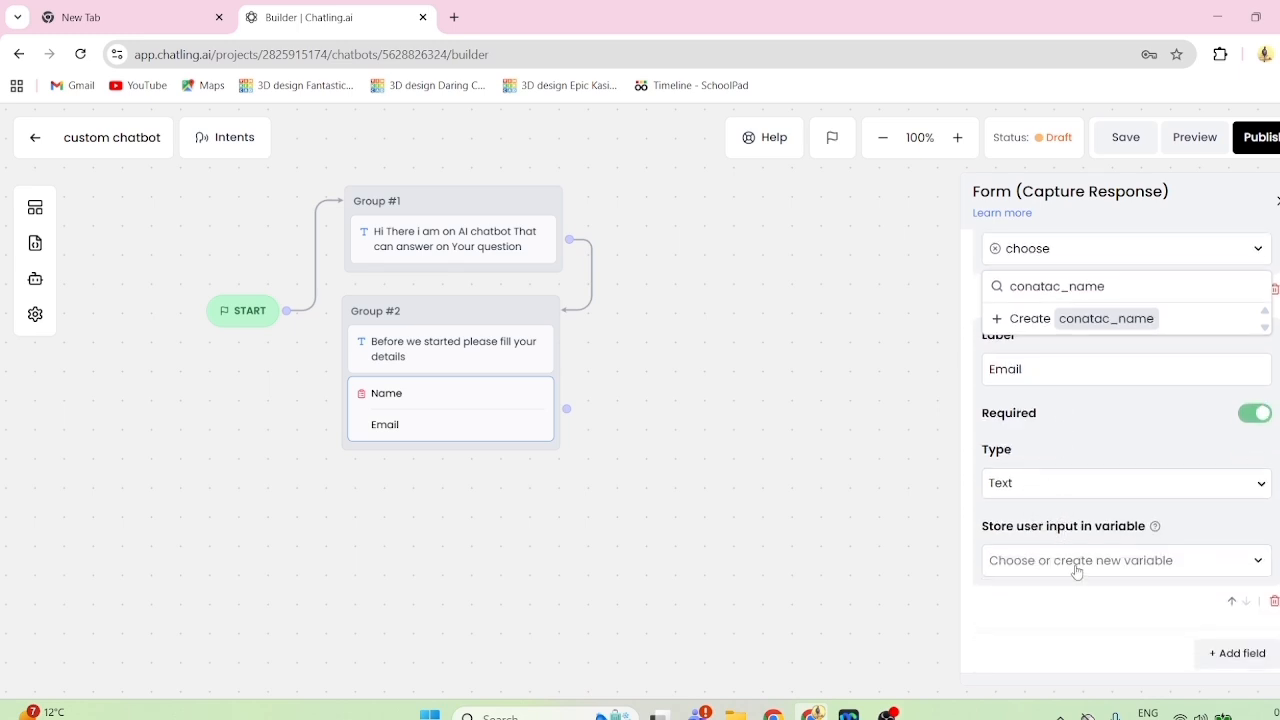
# - Try to store the Email field's input in a new variable named "choose_Email", and close the form settings
pyautogui.click(1077, 565)
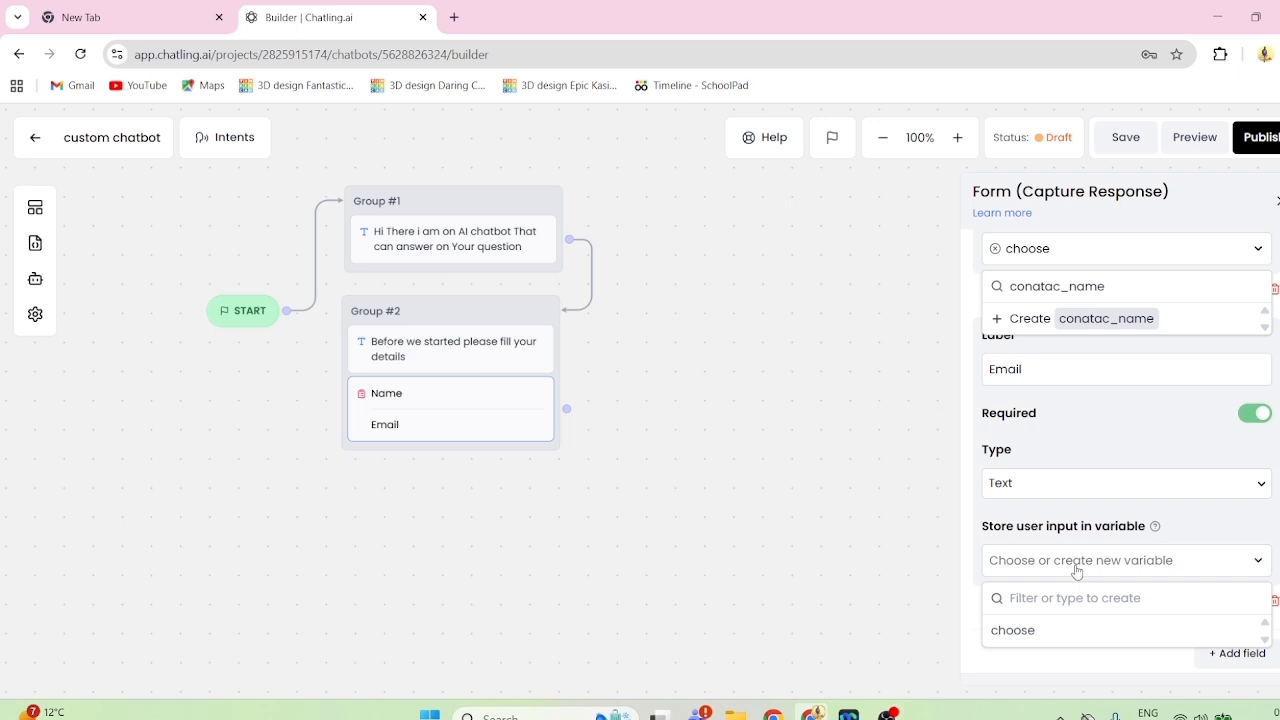
pyautogui.scroll(-1, 1077, 572)
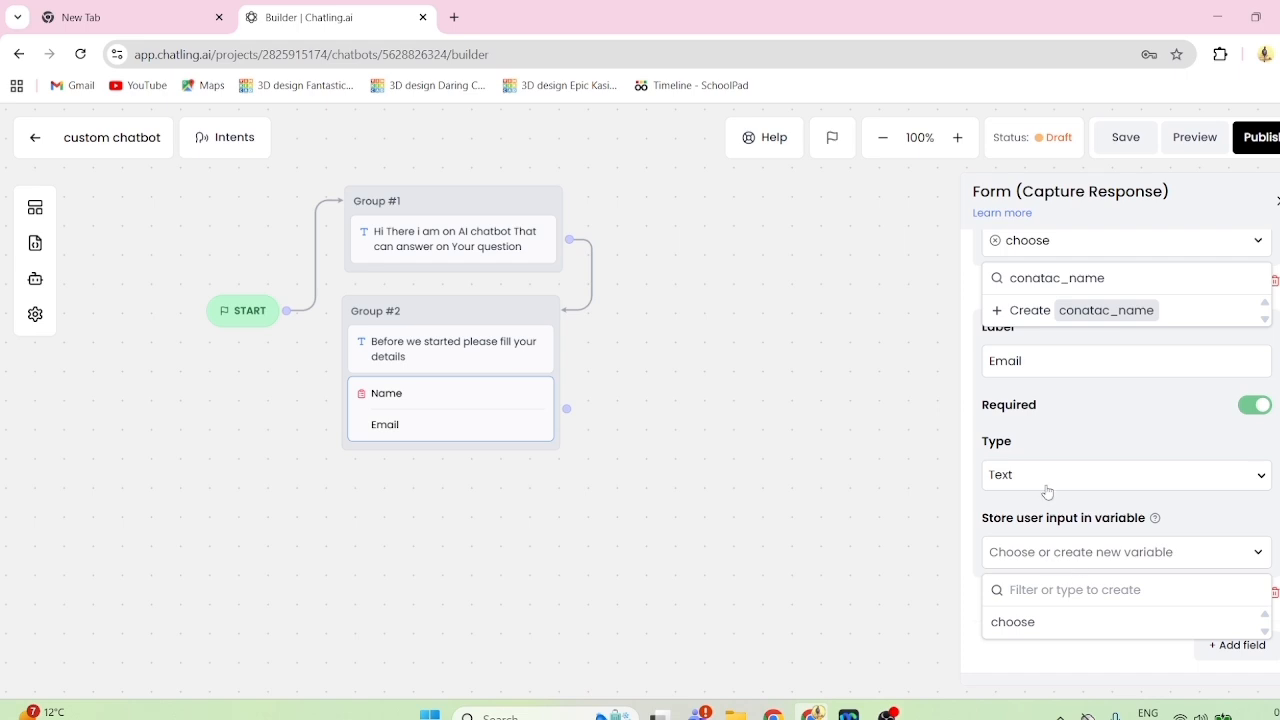
pyautogui.scroll(2, 1048, 486)
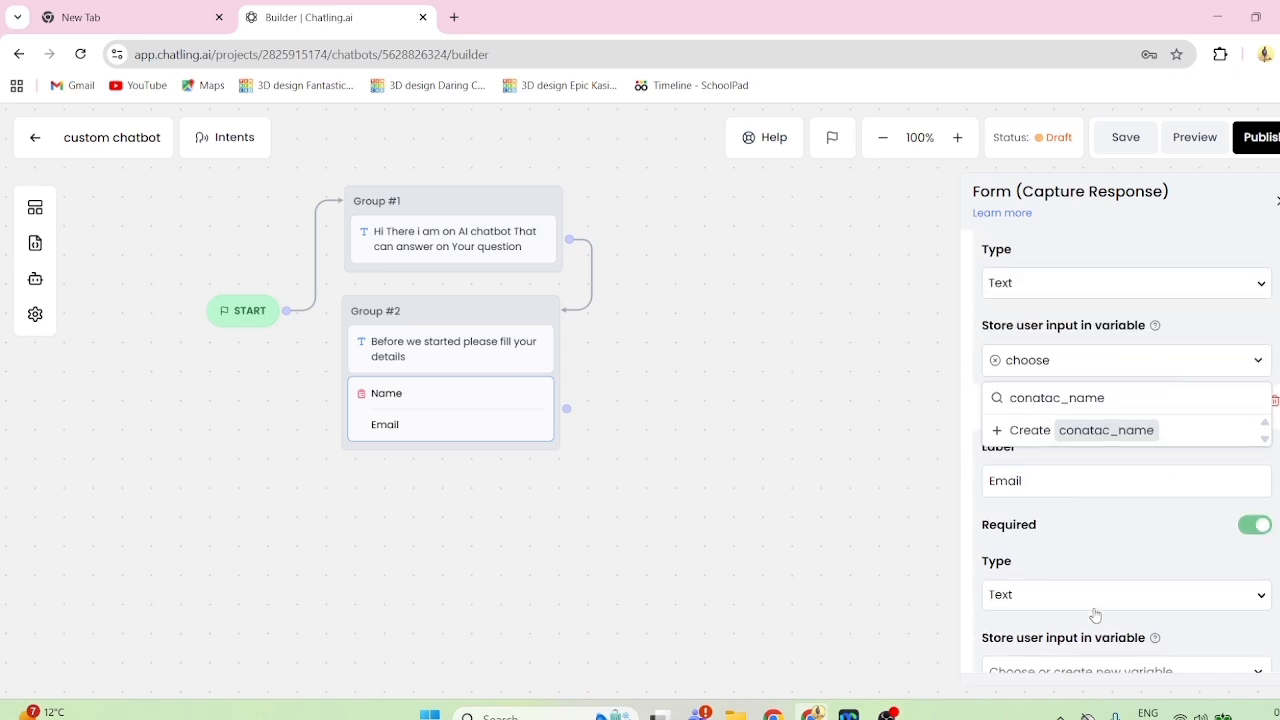
pyautogui.scroll(-2, 1094, 616)
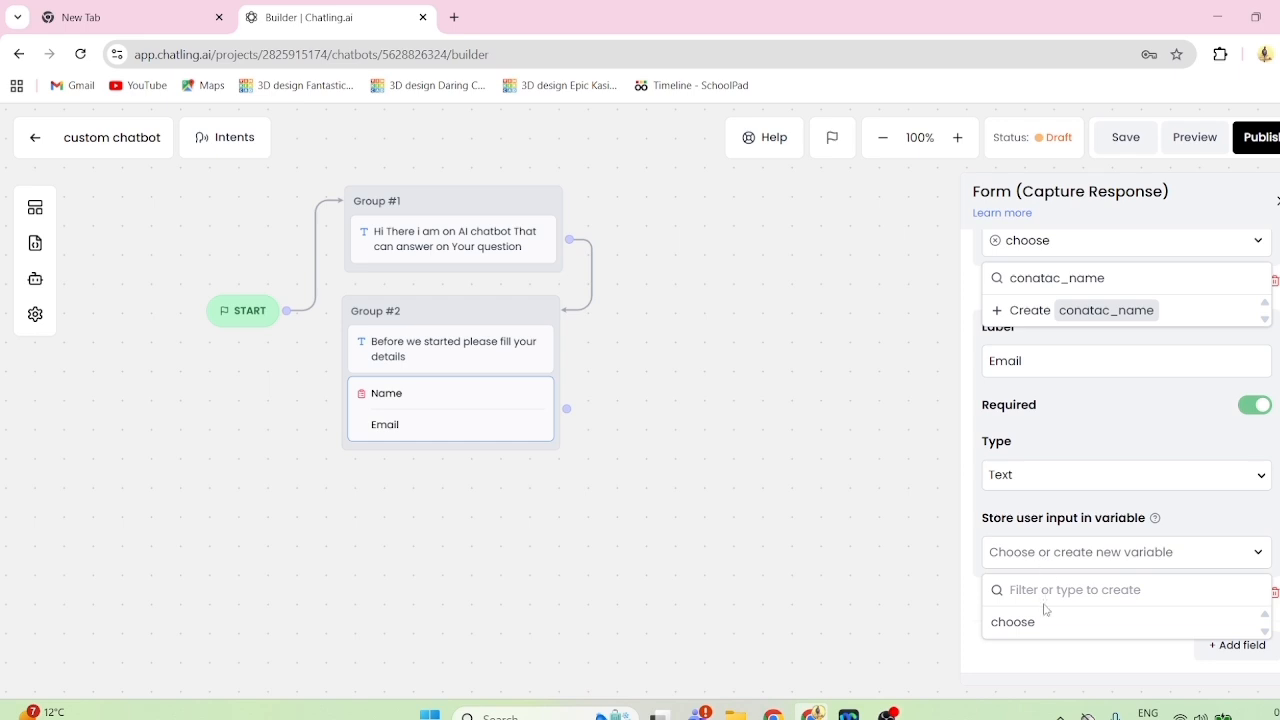
pyautogui.click(1048, 554)
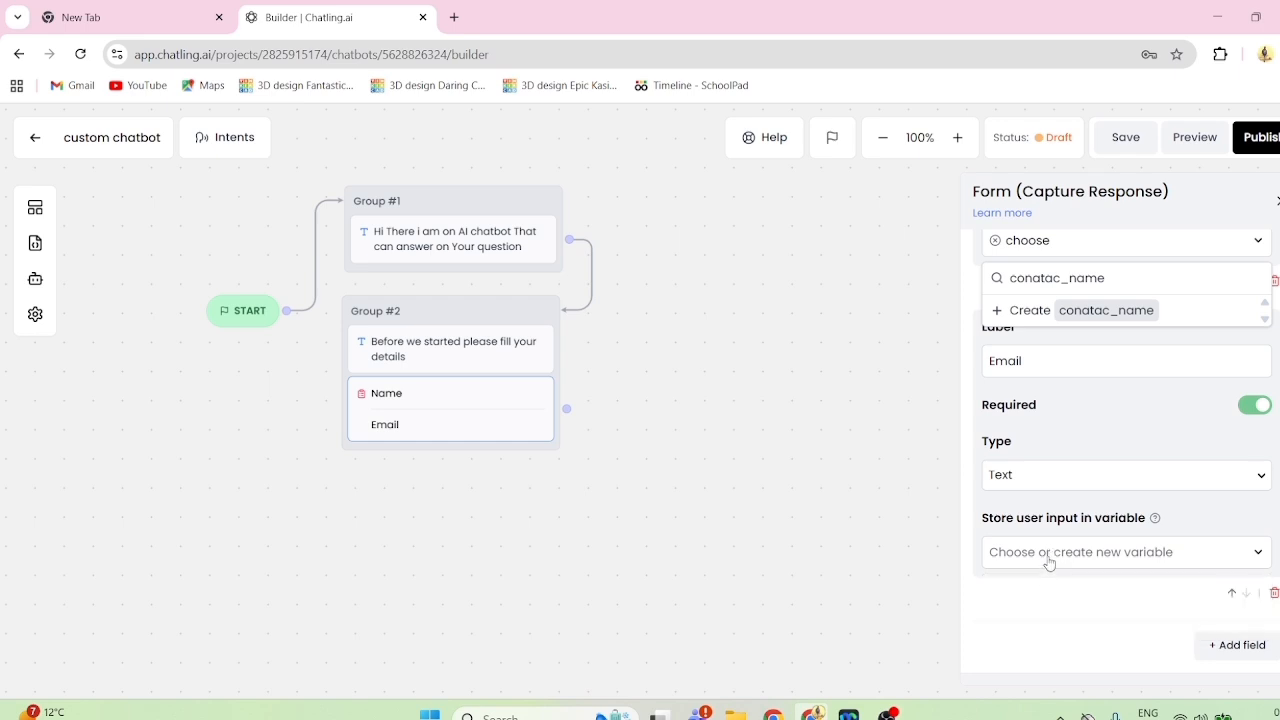
pyautogui.click(1049, 560)
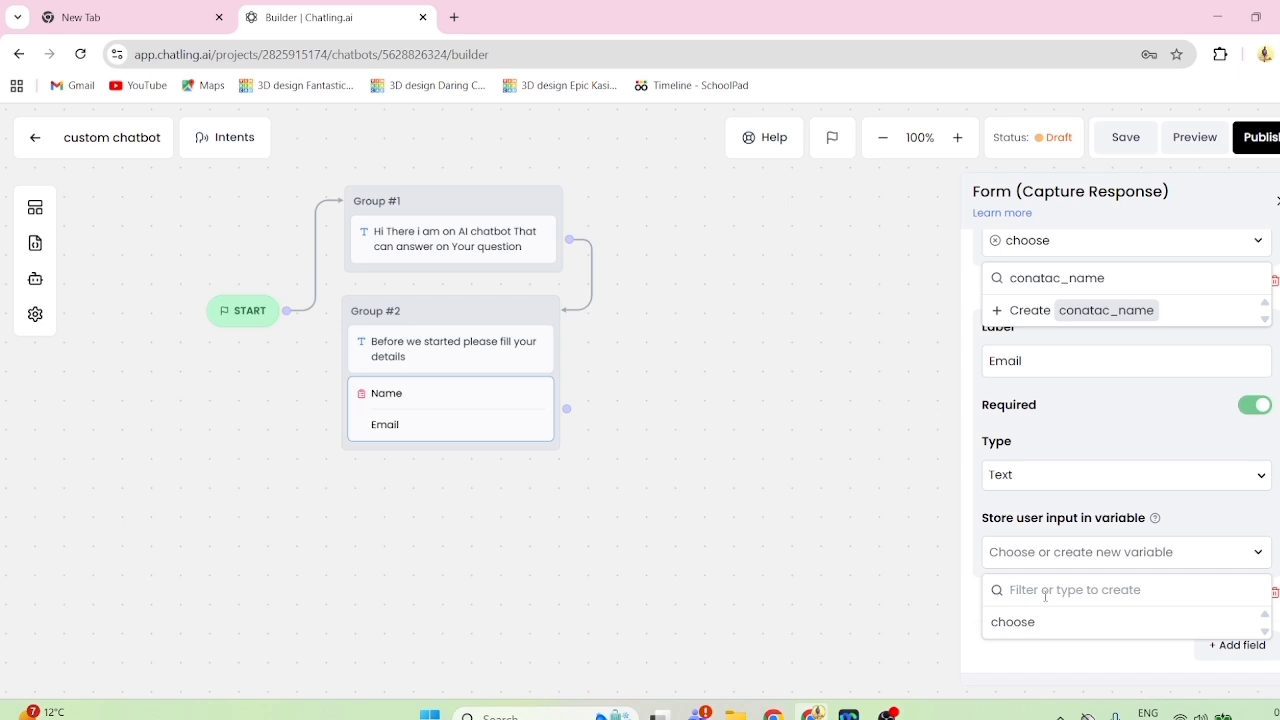
pyautogui.write('choose')
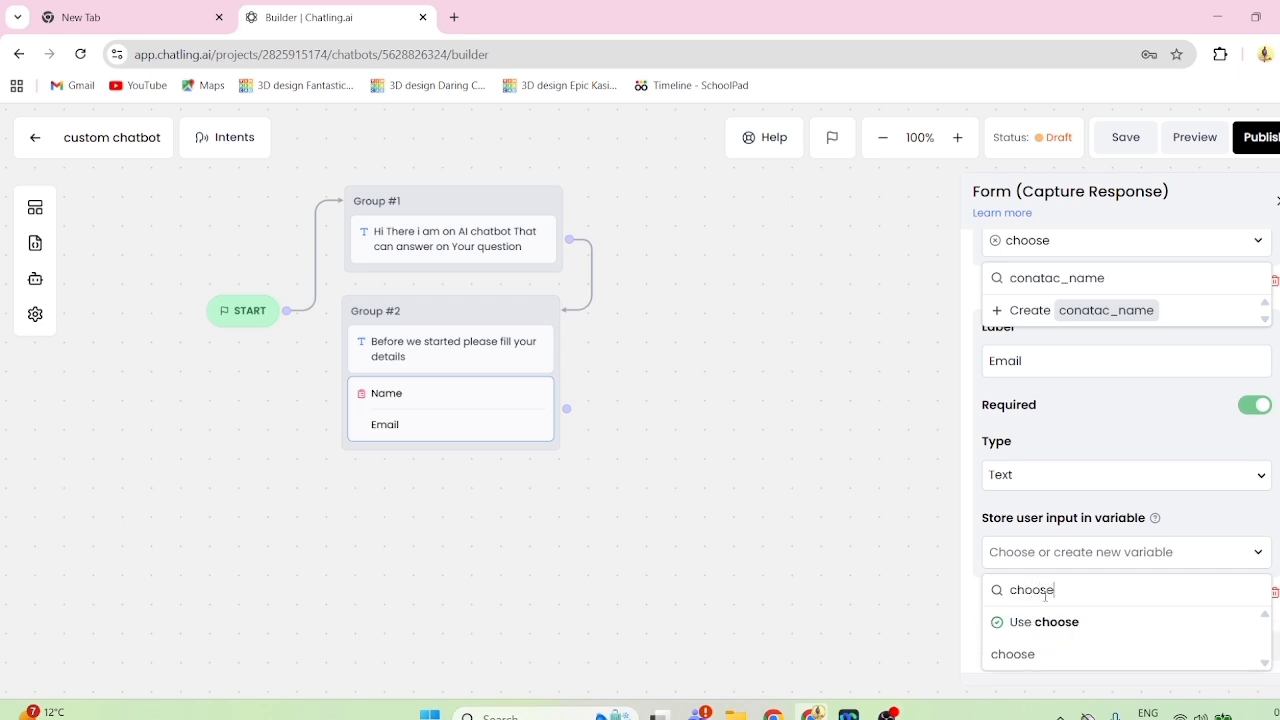
pyautogui.write('e')
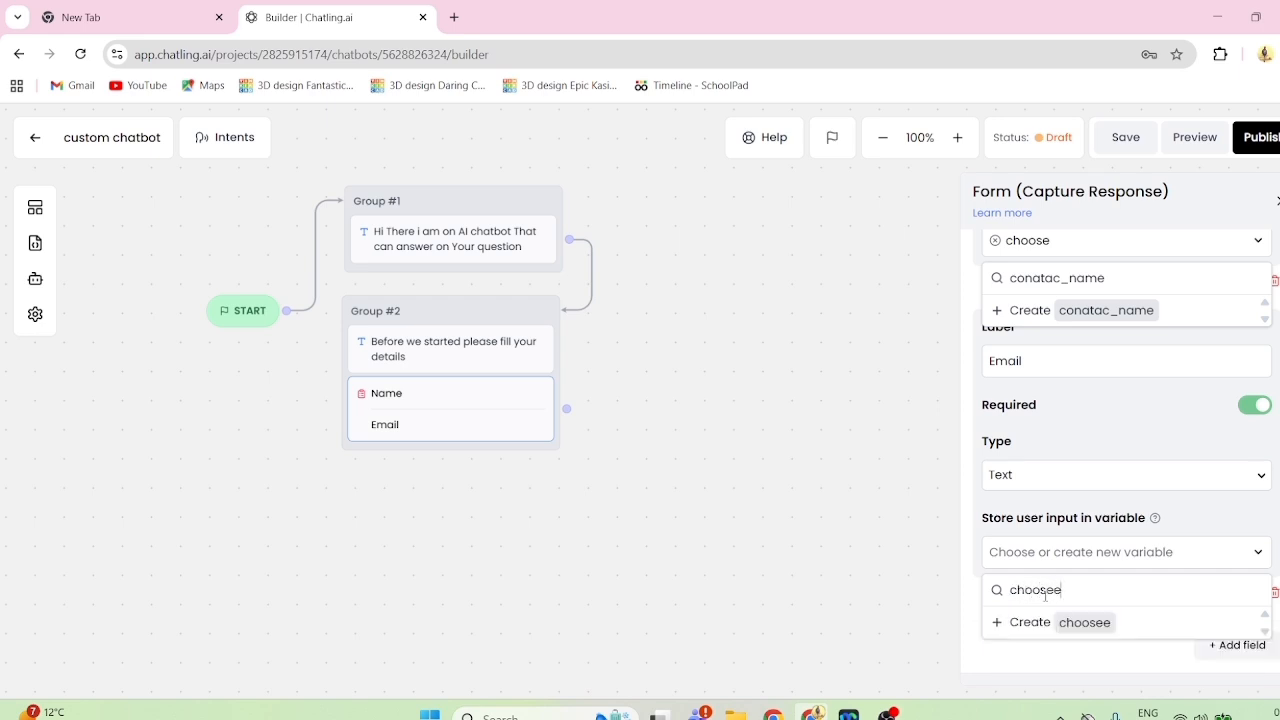
pyautogui.press('BackSpace')
pyautogui.write('E')
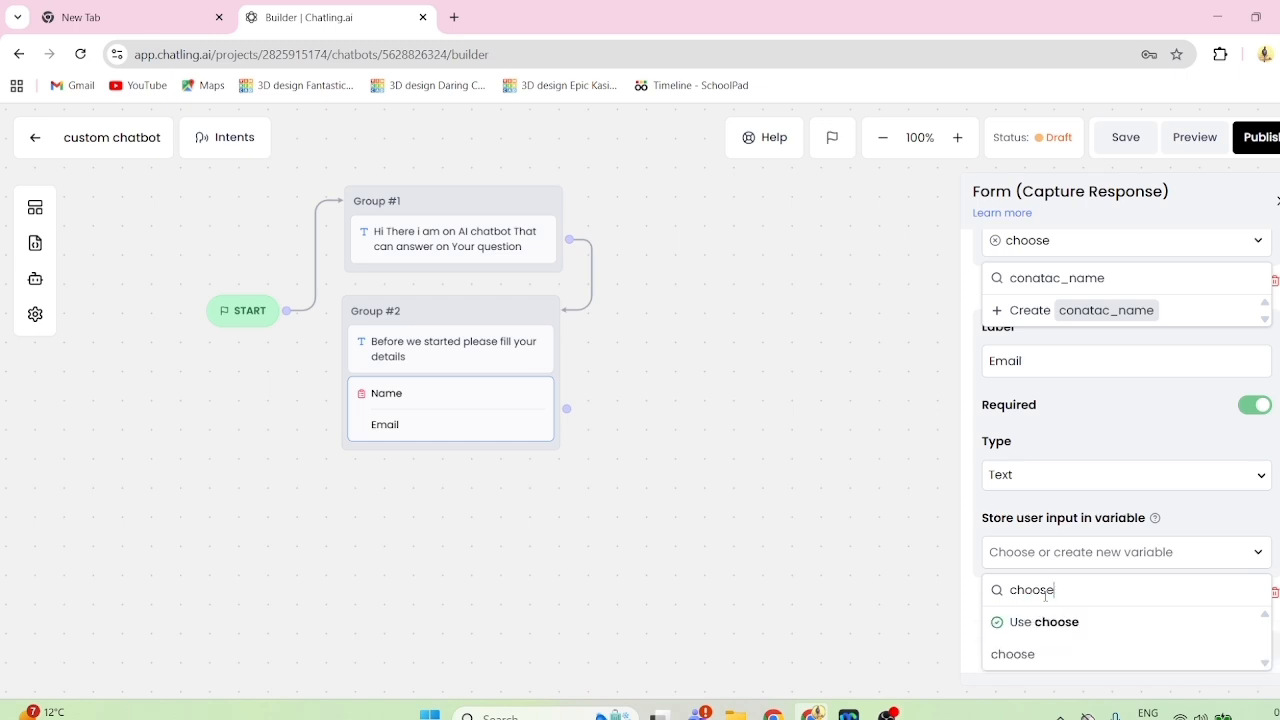
pyautogui.write('_')
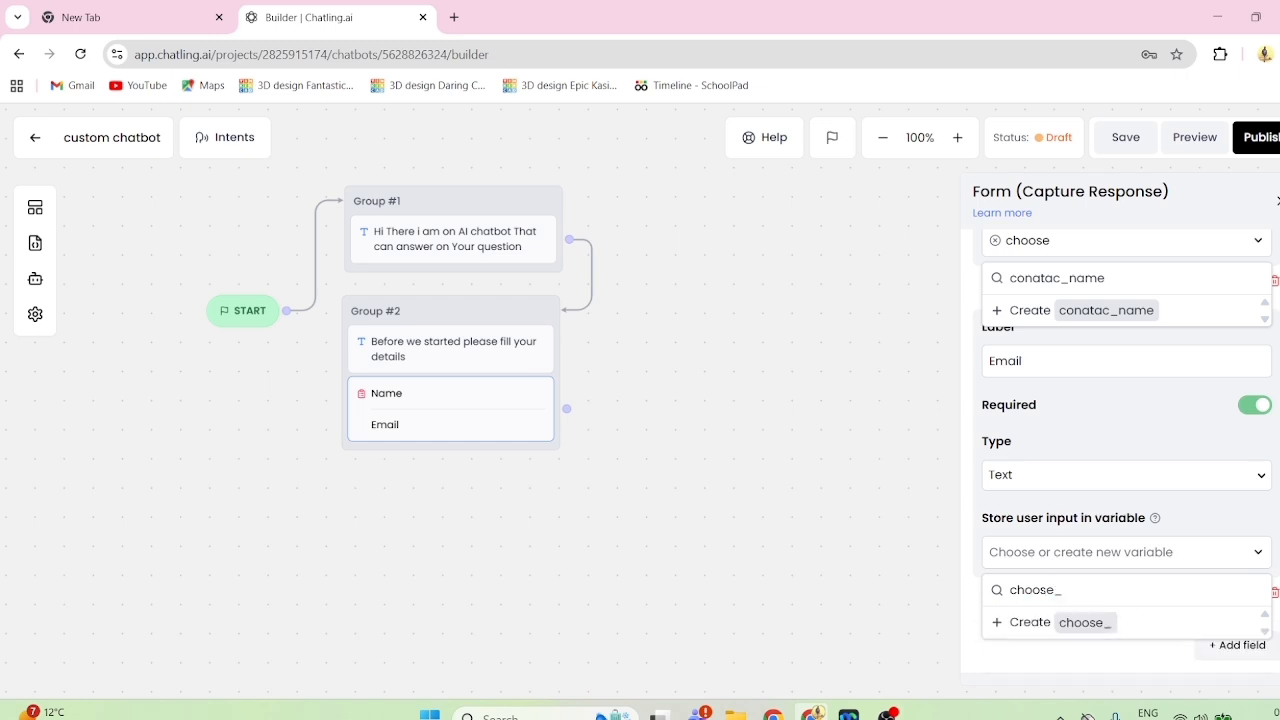
pyautogui.write('Email')
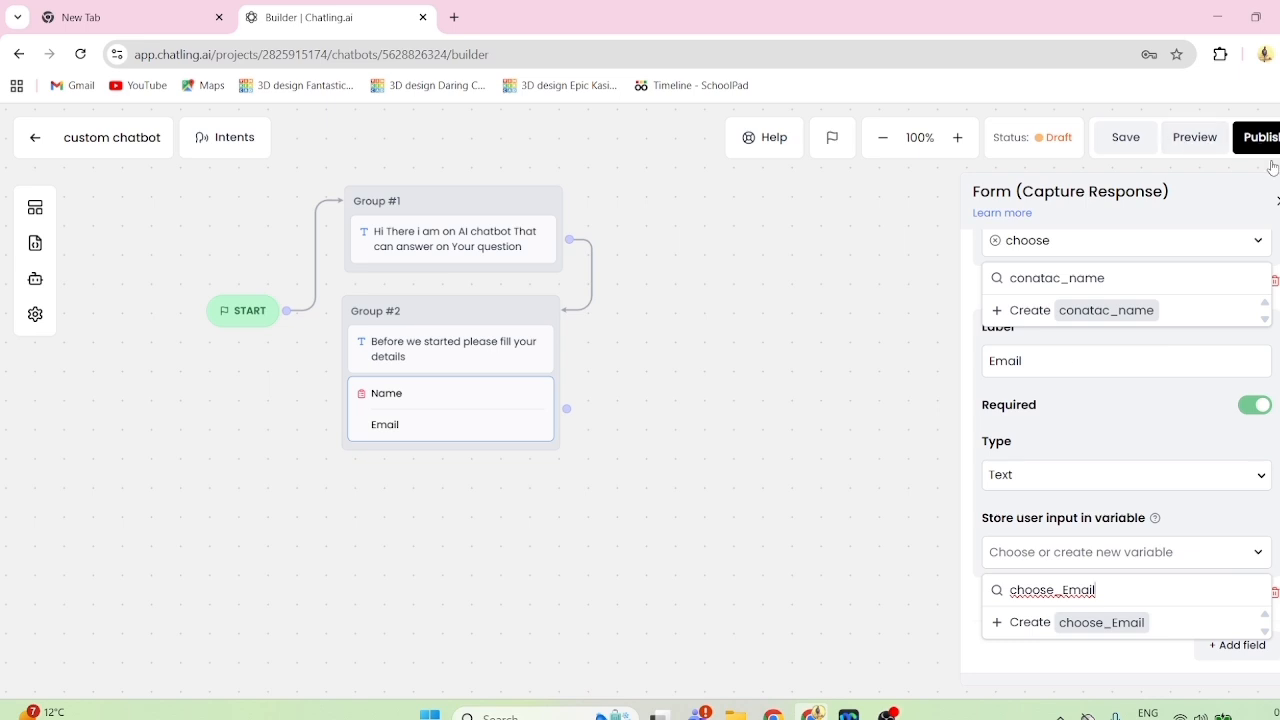
pyautogui.click(1278, 201)
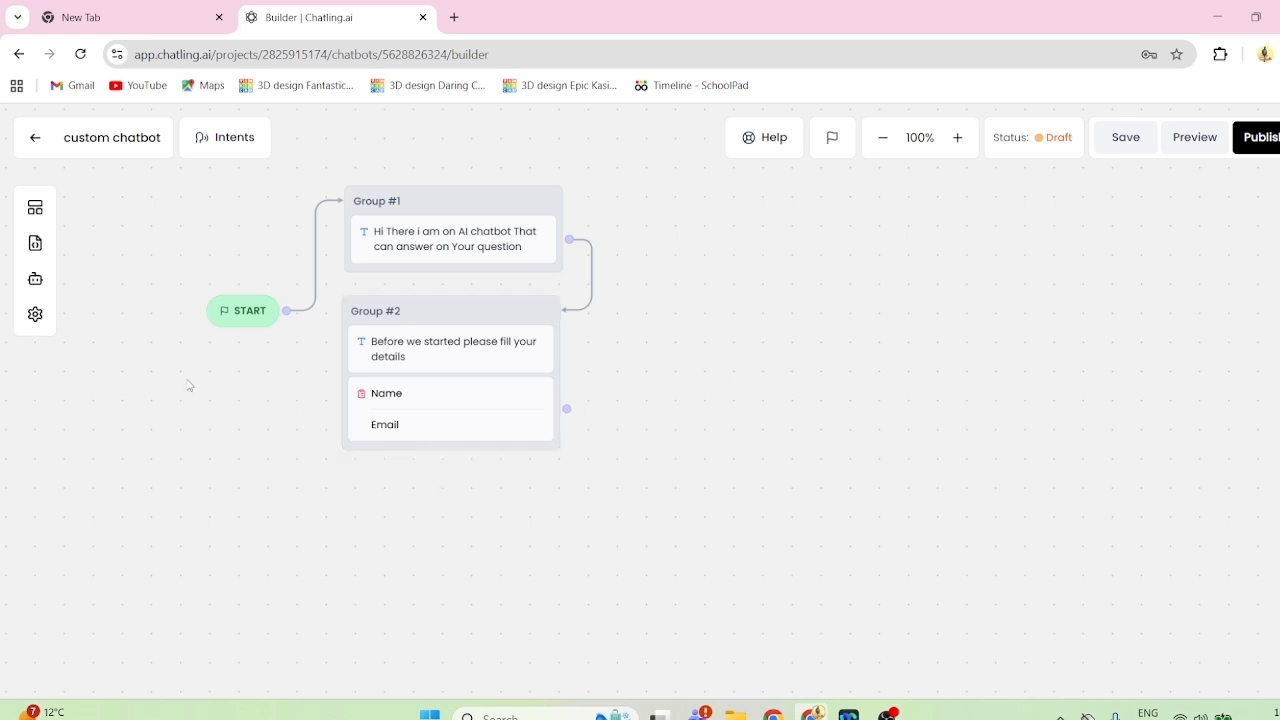
# - Add a text message group reading "Hi {contact_name},how i can assist you Today" beside the form, and connect Group #2 to it
pyautogui.click(33, 211)
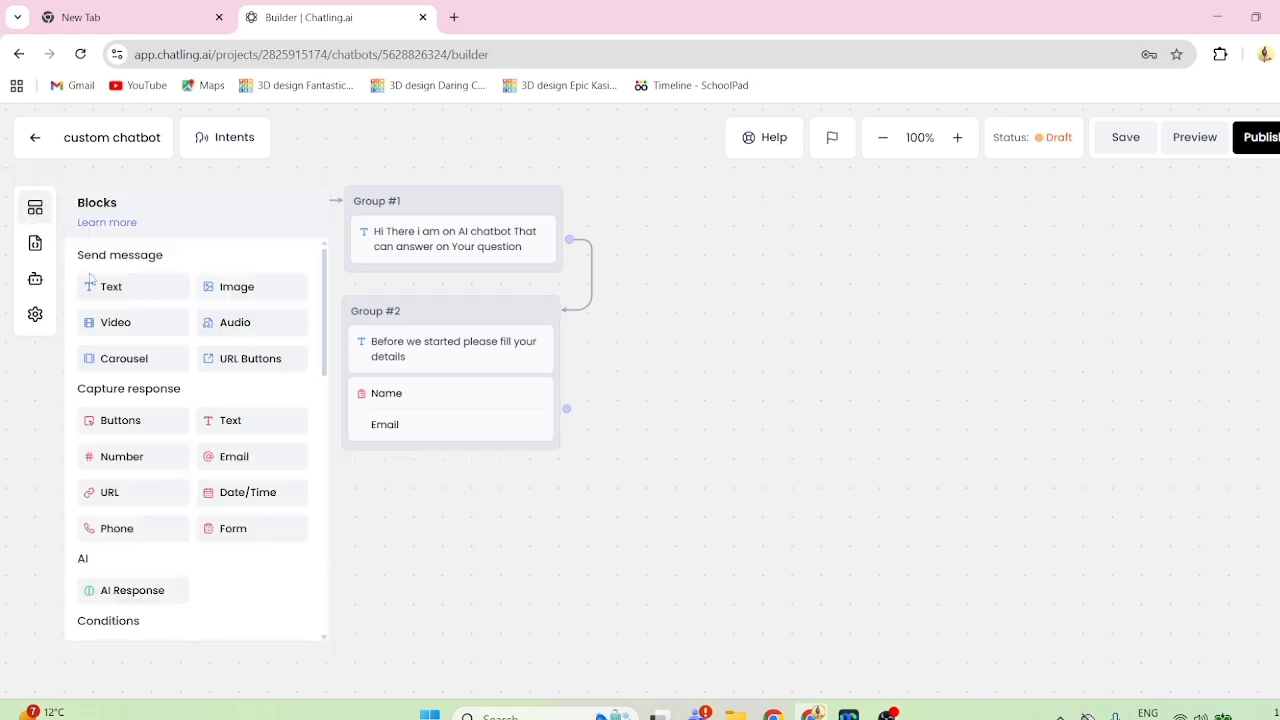
pyautogui.moveTo(100, 288); pyautogui.dragTo(724, 307)
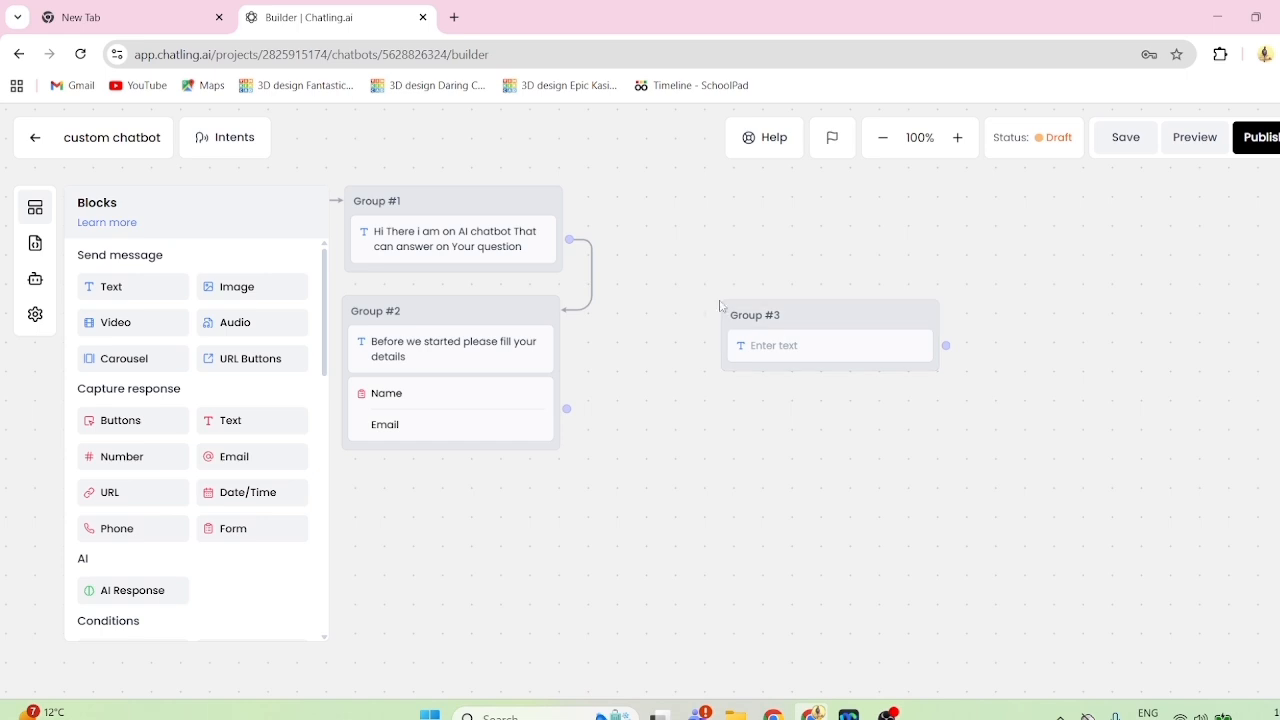
pyautogui.moveTo(731, 312); pyautogui.dragTo(723, 266)
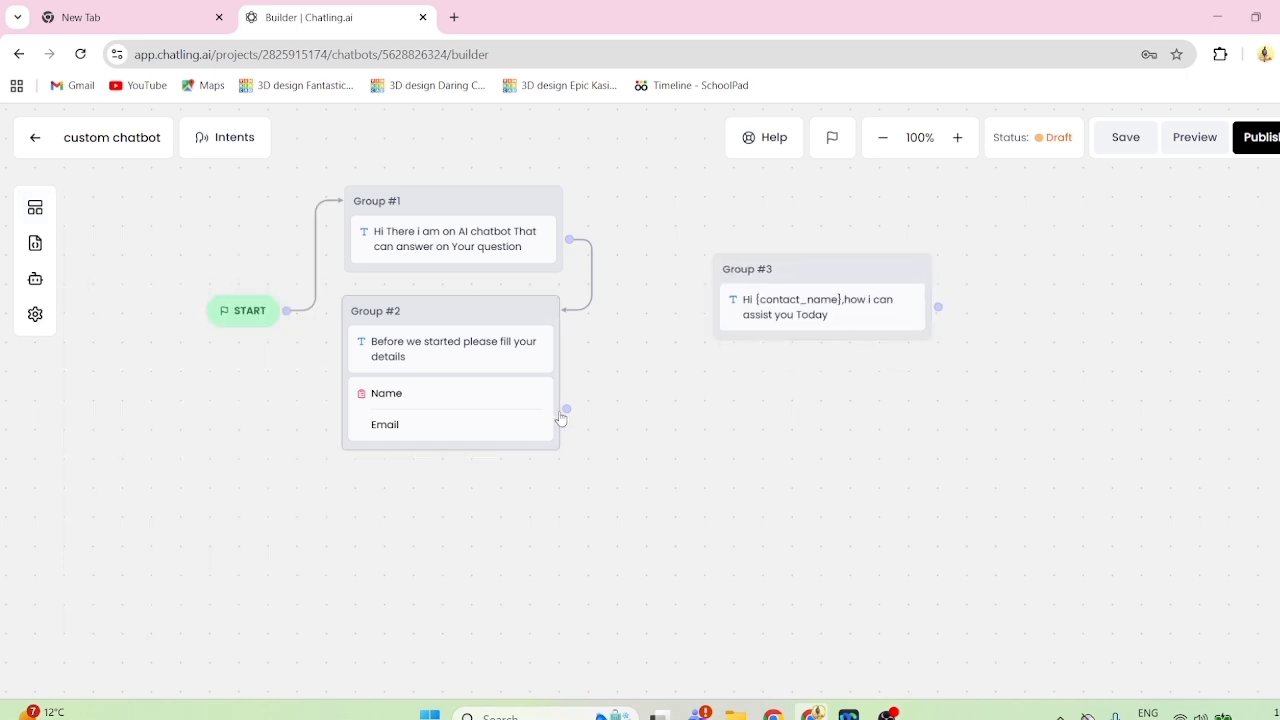
pyautogui.moveTo(566, 409); pyautogui.dragTo(727, 300)
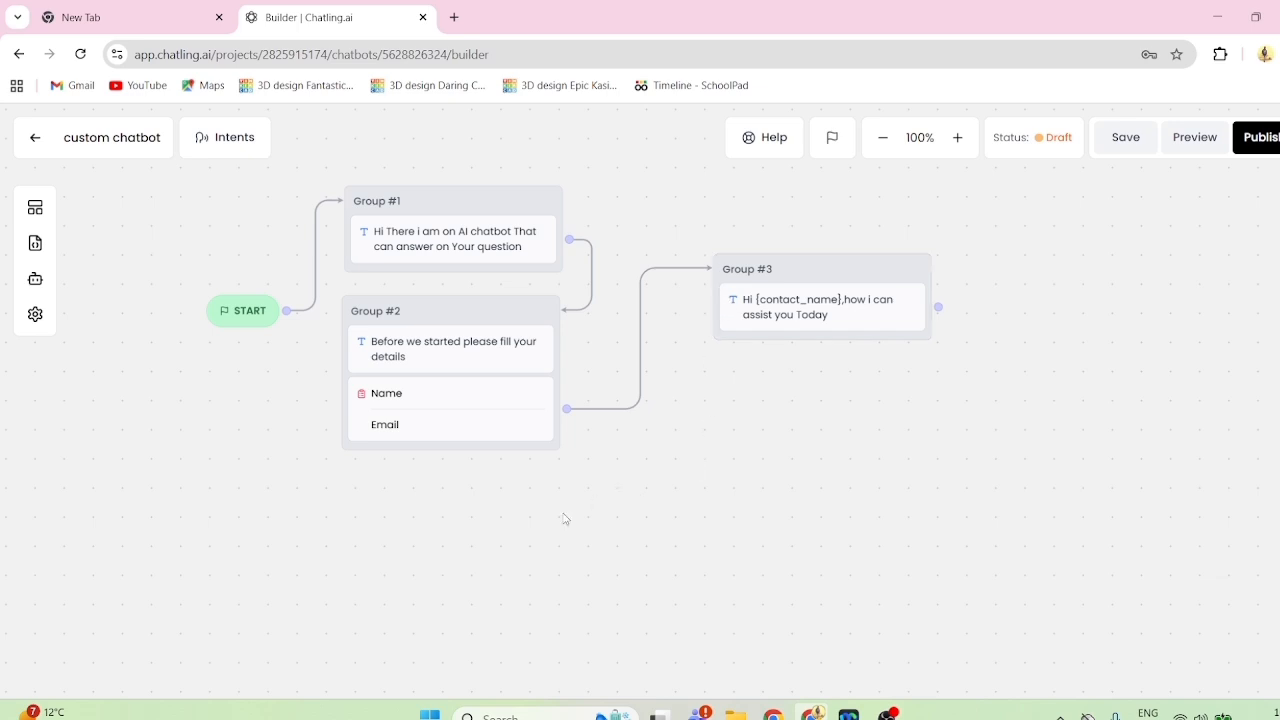
# - Add a text response capture block below Group #3, connected from that group, and open its settings
pyautogui.click(36, 216)
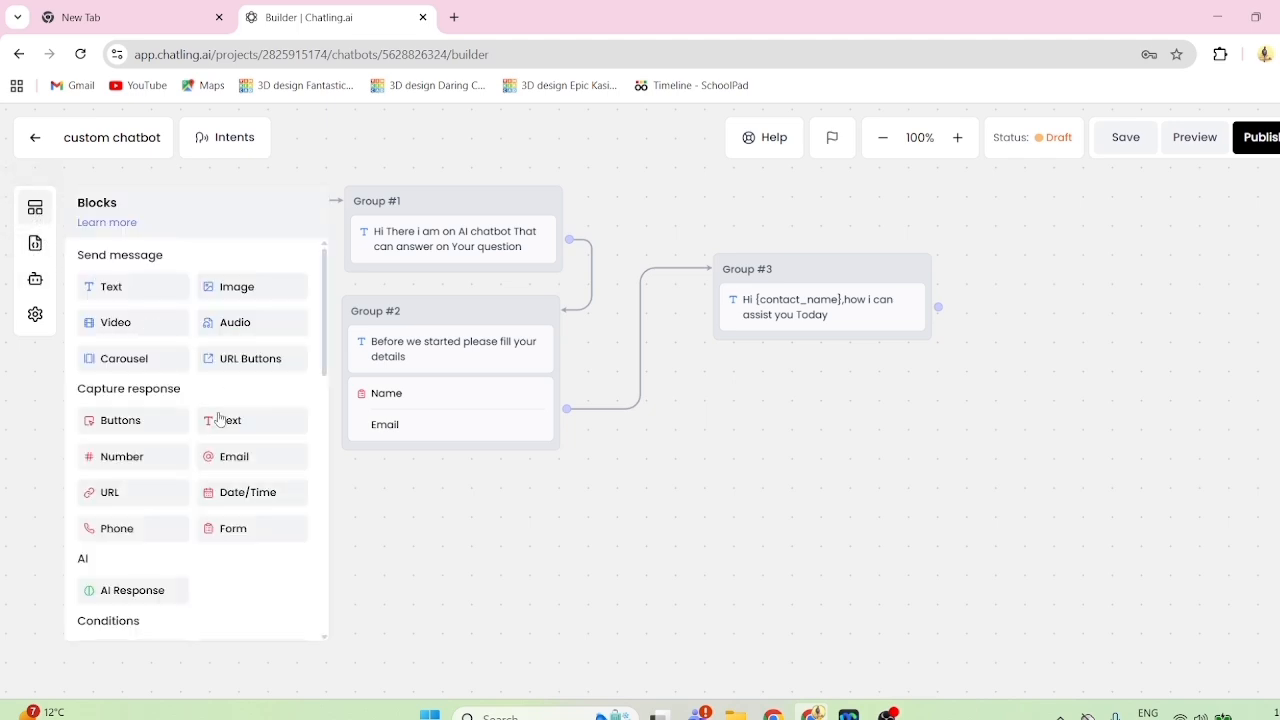
pyautogui.moveTo(220, 424); pyautogui.dragTo(756, 420)
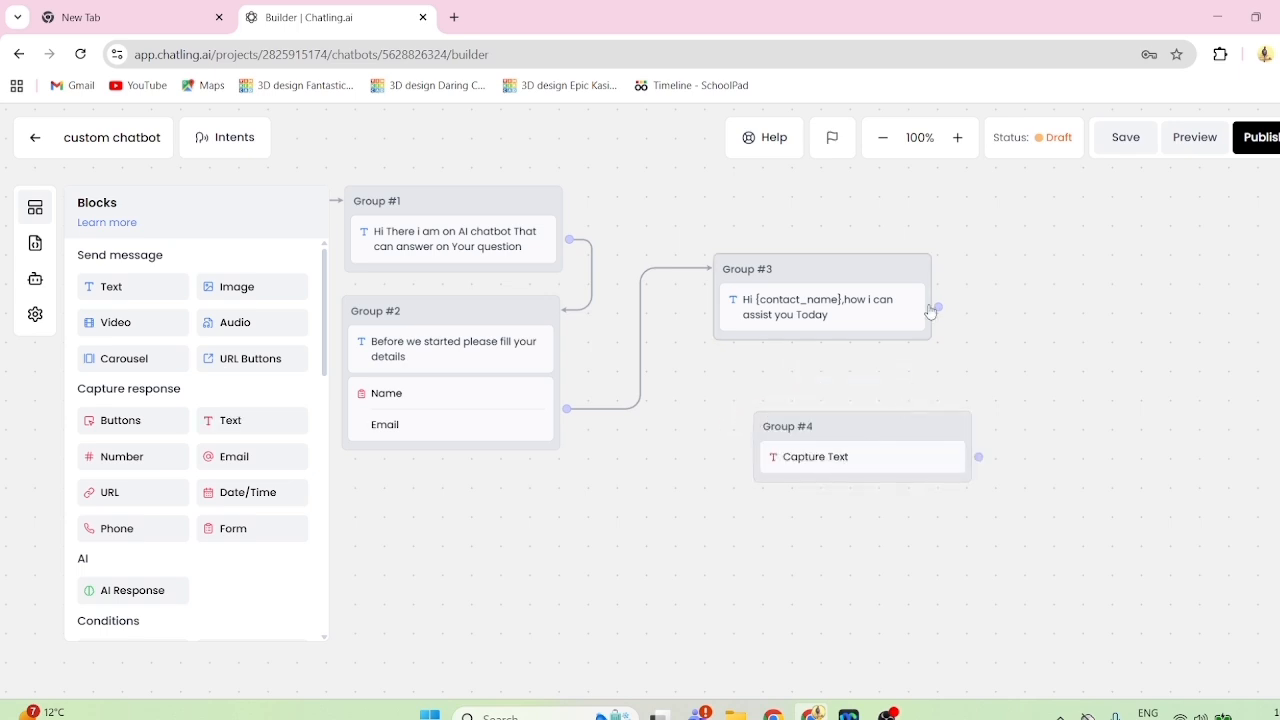
pyautogui.moveTo(938, 307); pyautogui.dragTo(860, 423)
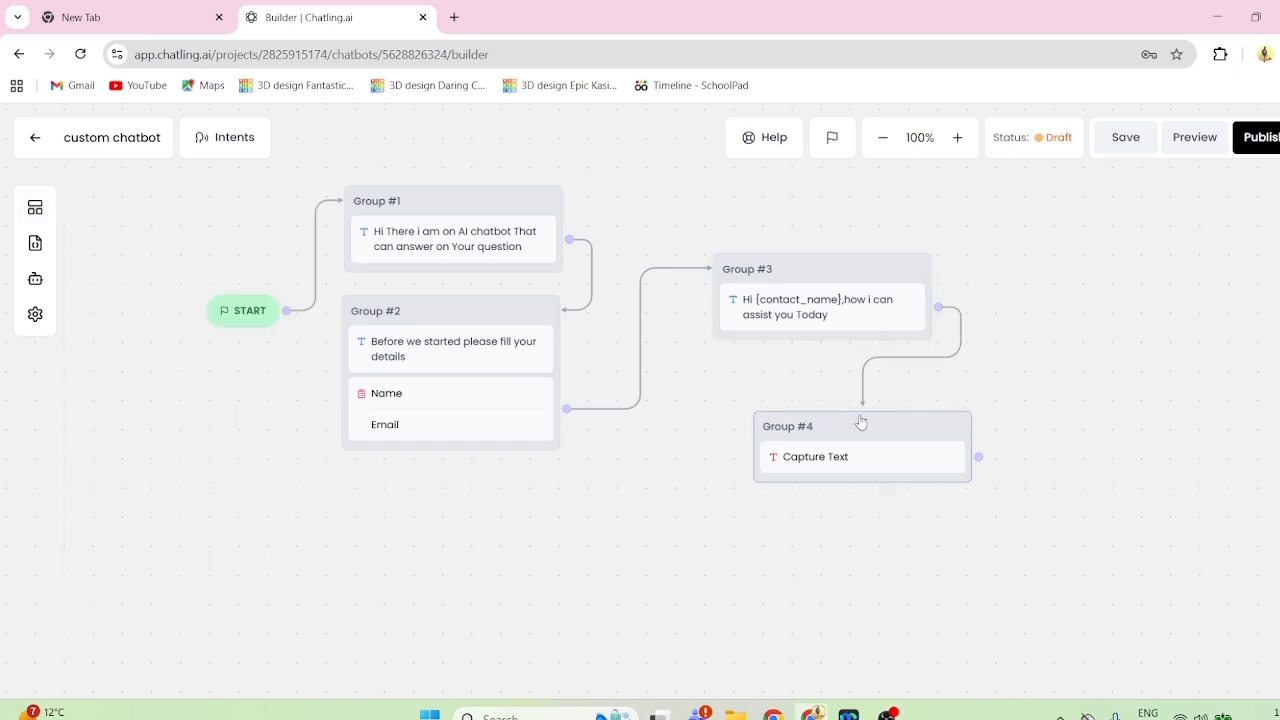
pyautogui.click(808, 472)
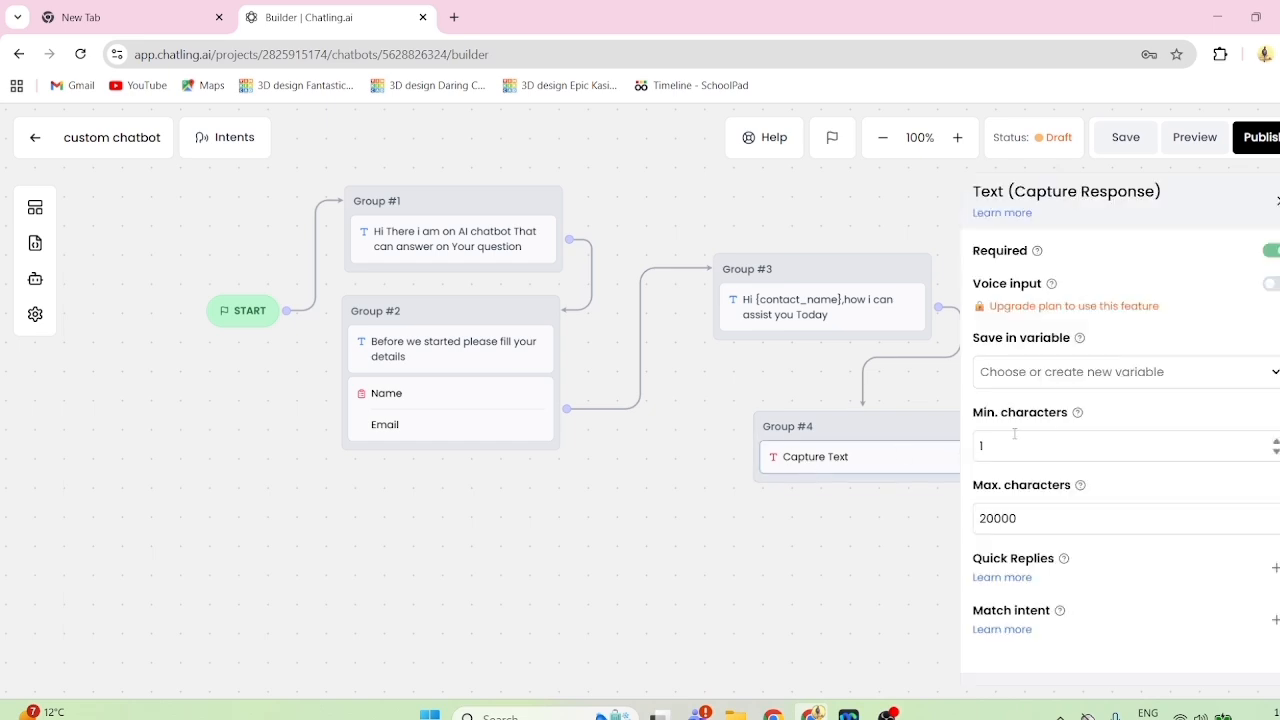
# - Try saving the captured text response in the existing variable "choose"
pyautogui.click(1080, 381)
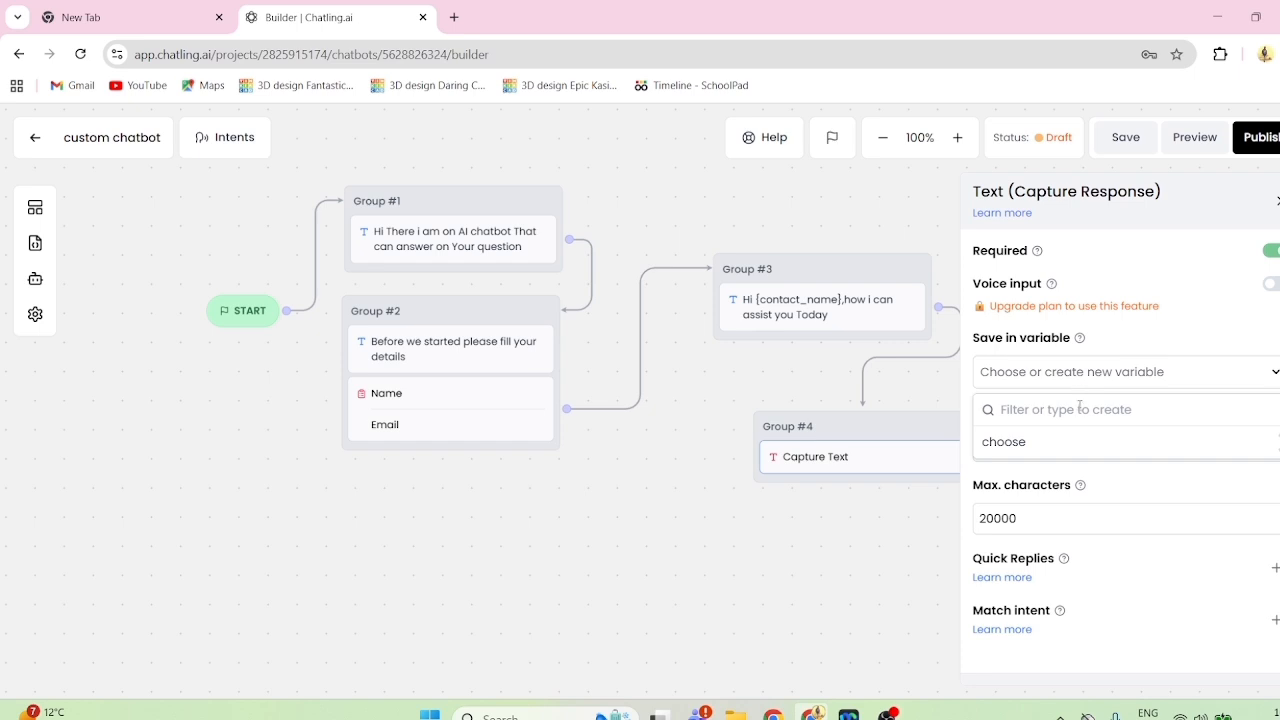
pyautogui.click(1128, 372)
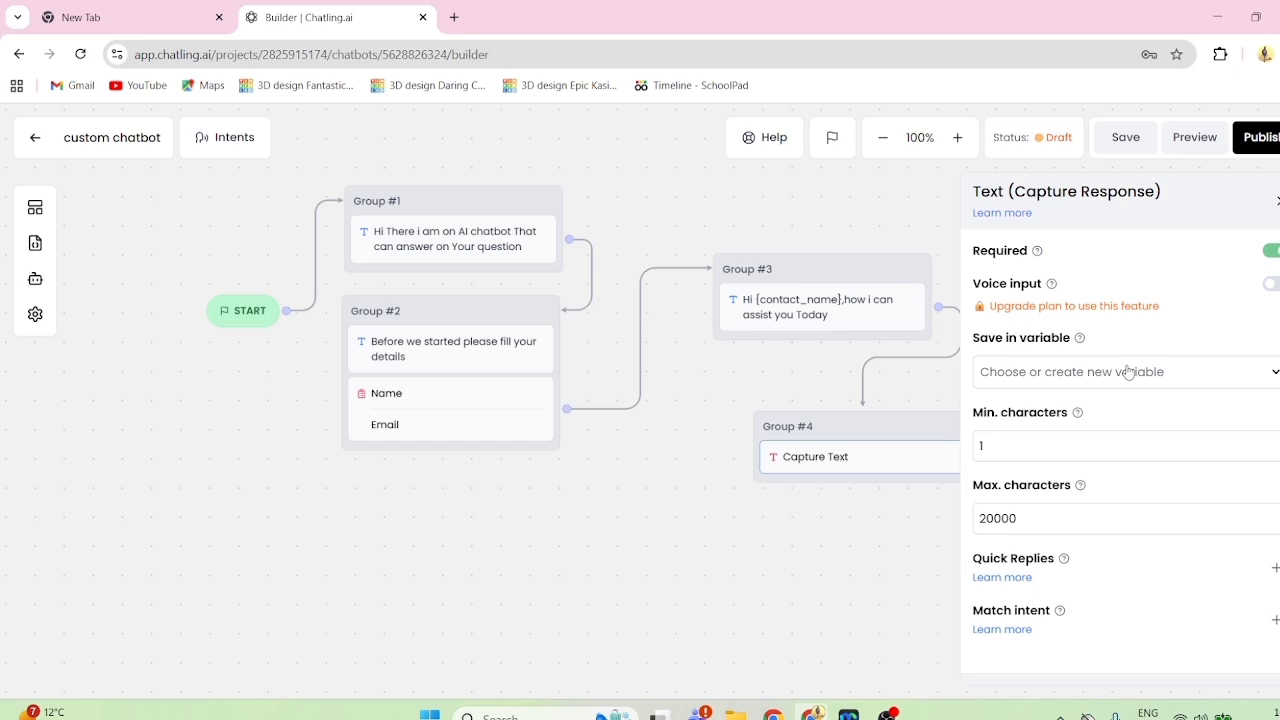
pyautogui.click(1073, 371)
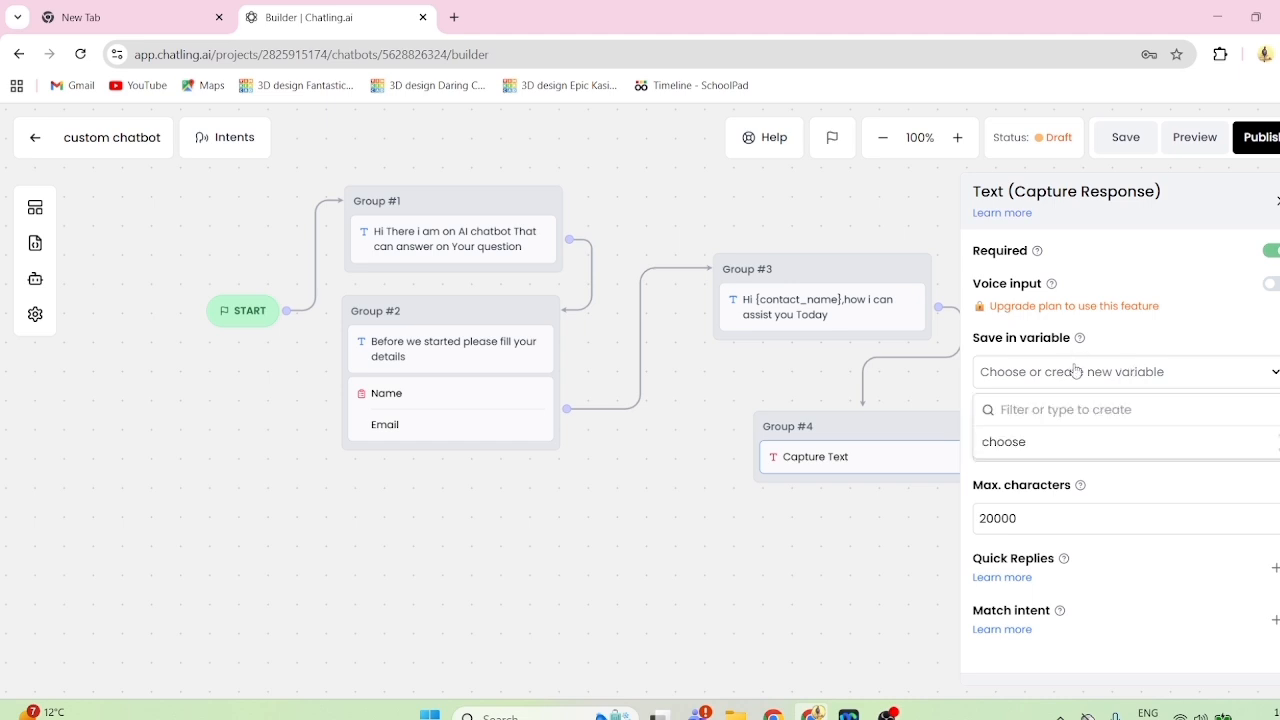
pyautogui.click(1070, 443)
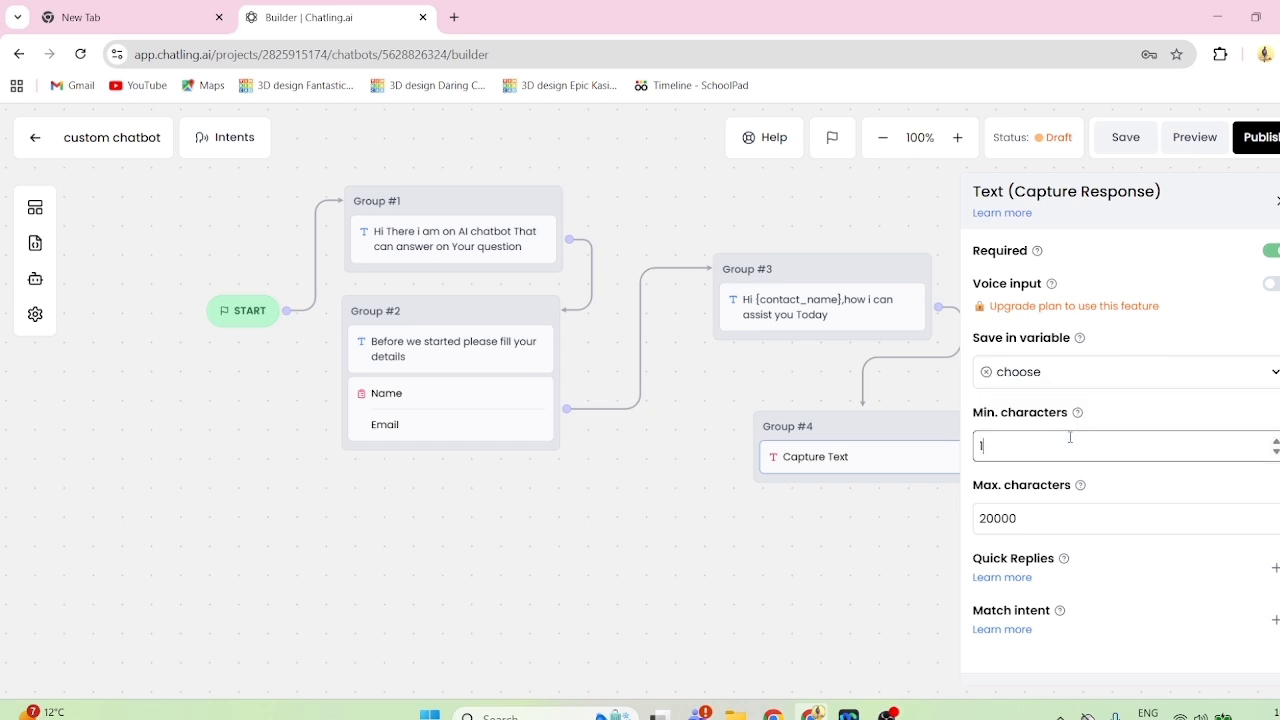
# - Create a variable named "user_question" and save the captured text response in it
pyautogui.click(1075, 380)
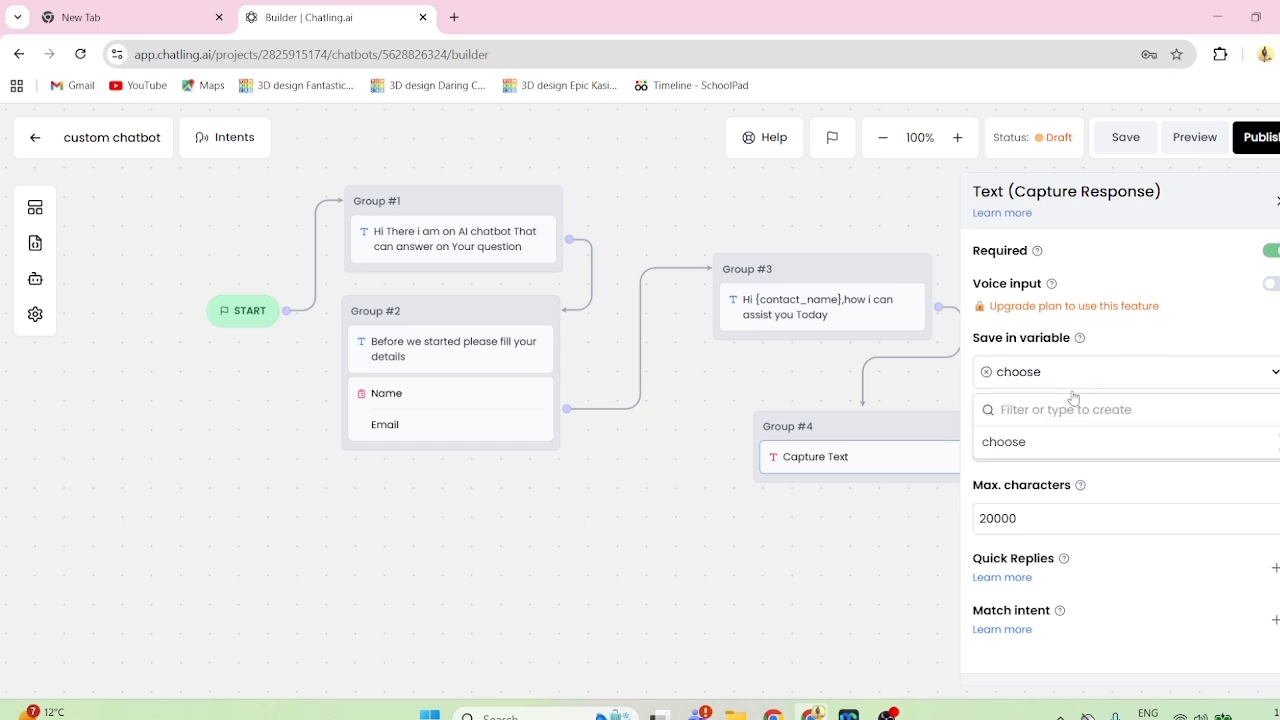
pyautogui.write('user')
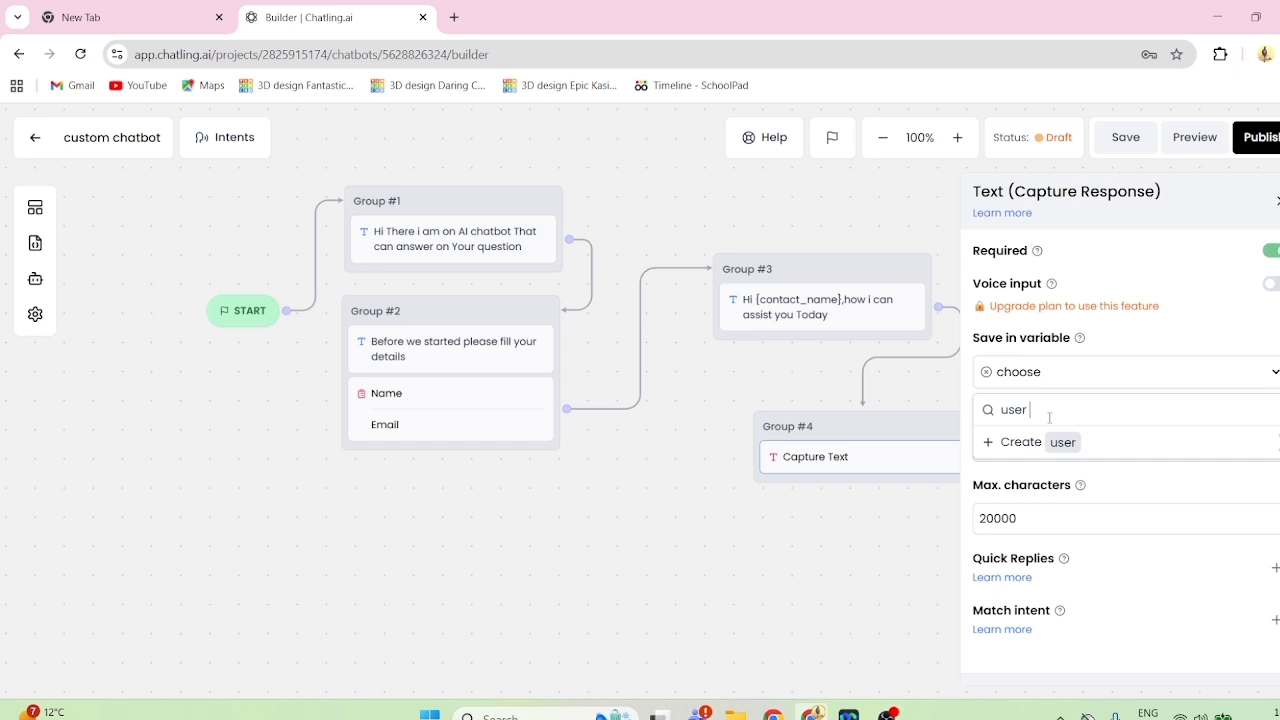
pyautogui.write('_quest')
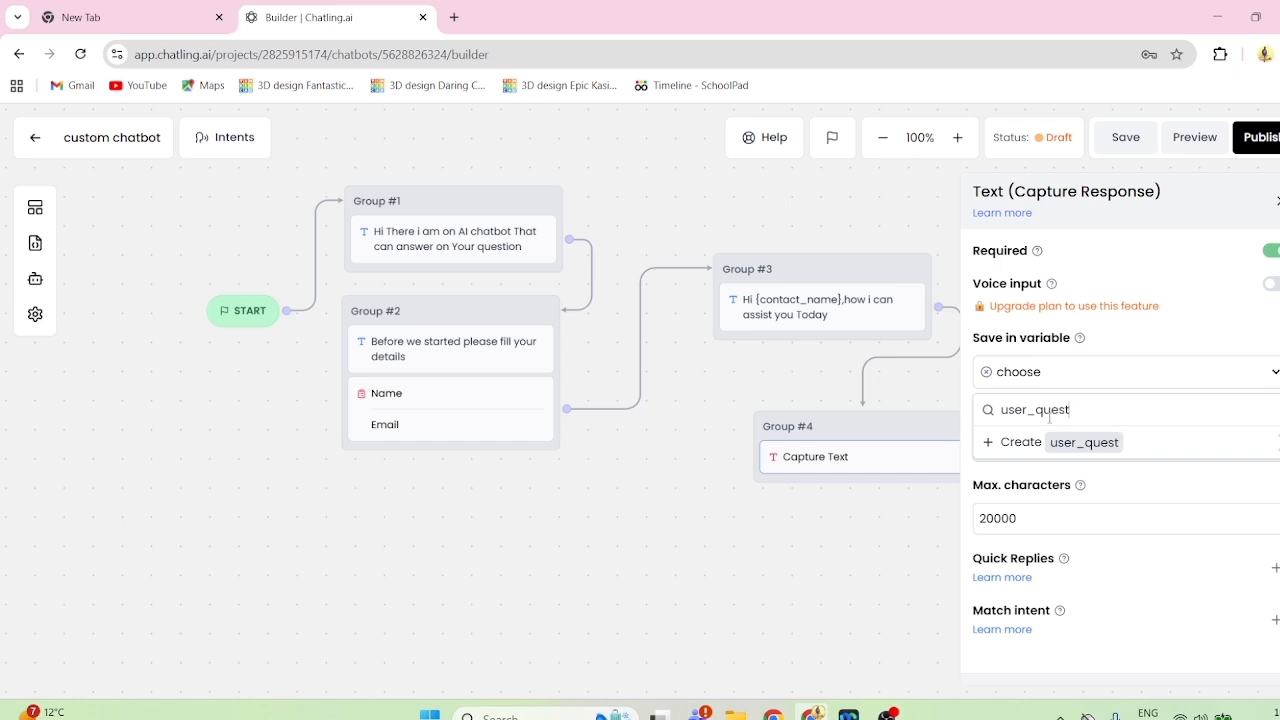
pyautogui.write('ion')
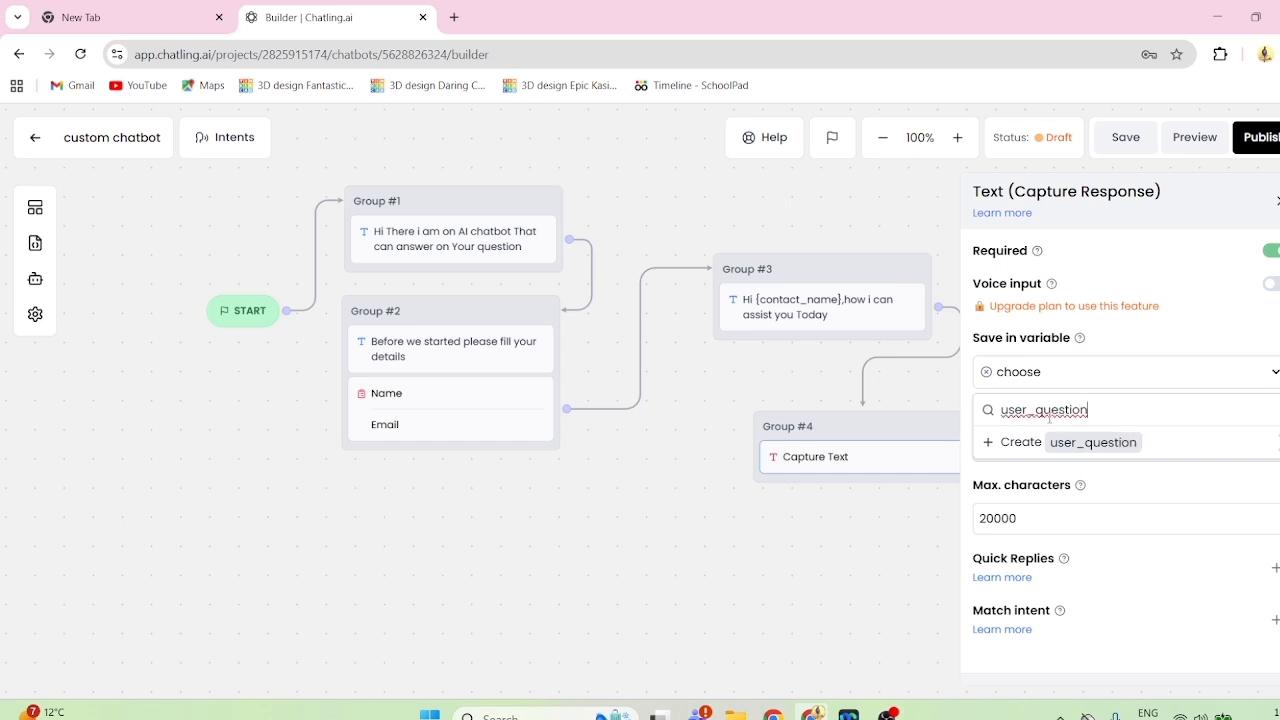
pyautogui.click(1066, 450)
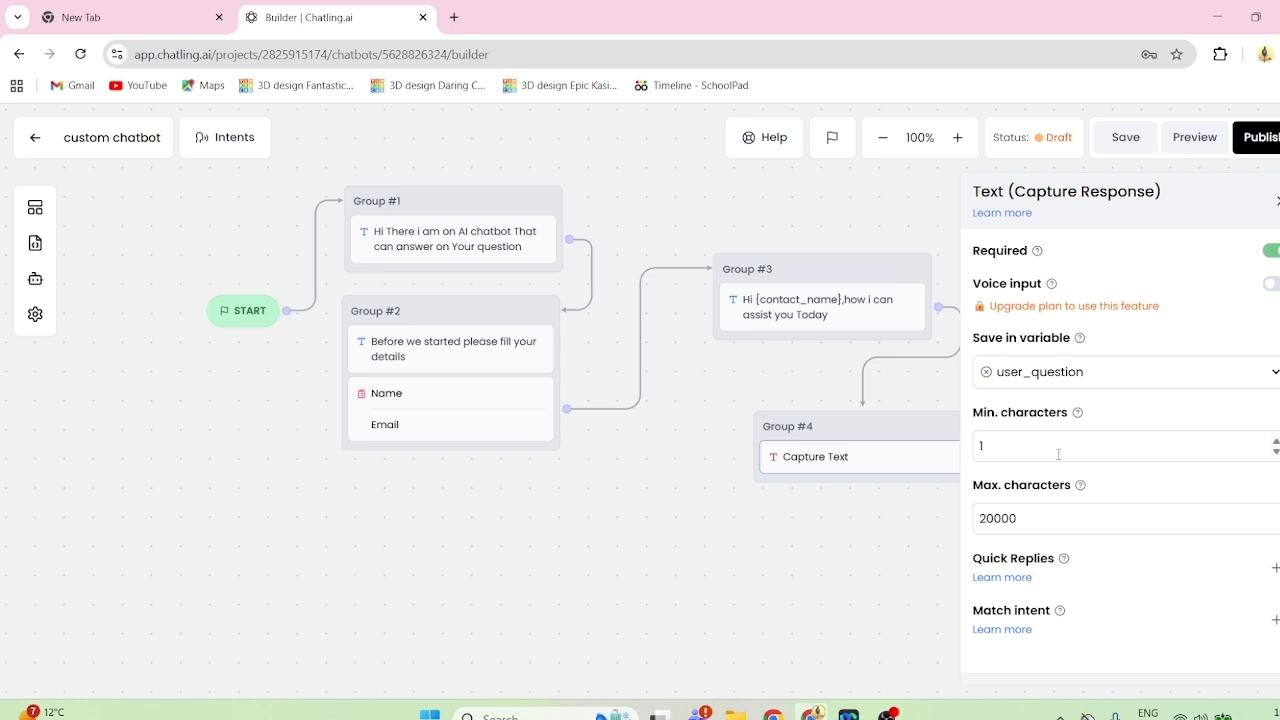
pyautogui.click(1040, 455)
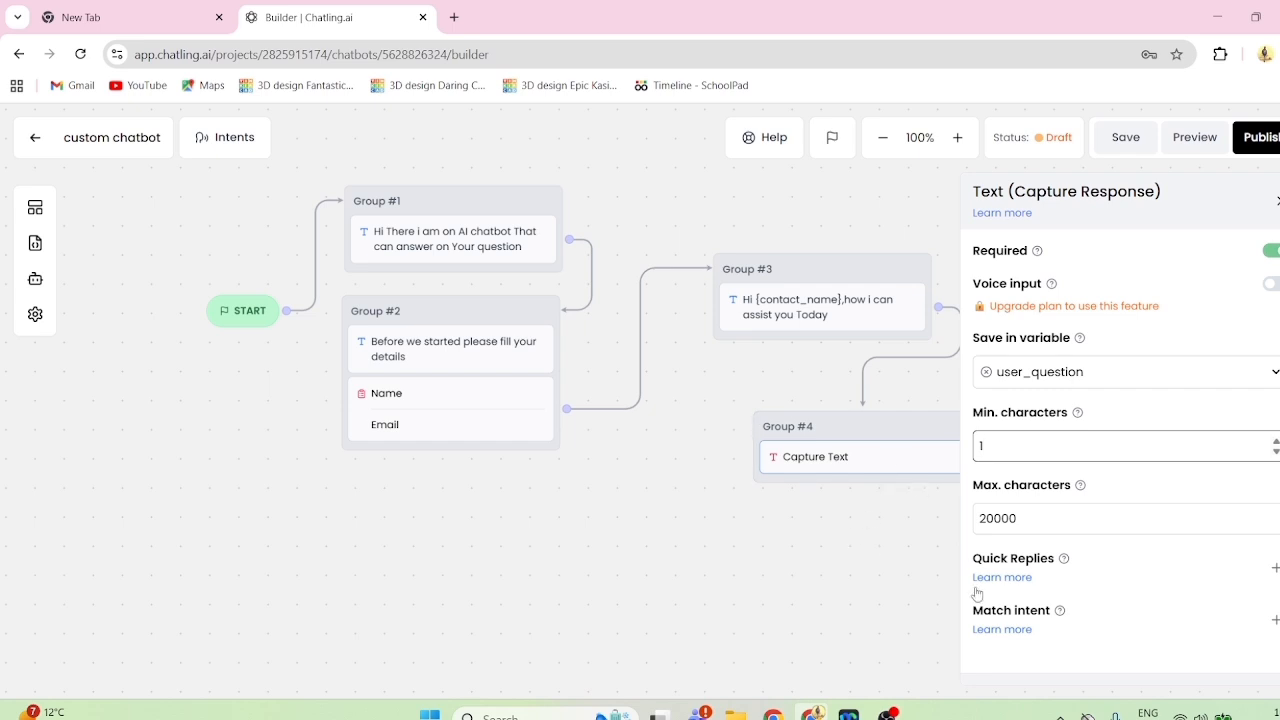
pyautogui.click(1015, 517)
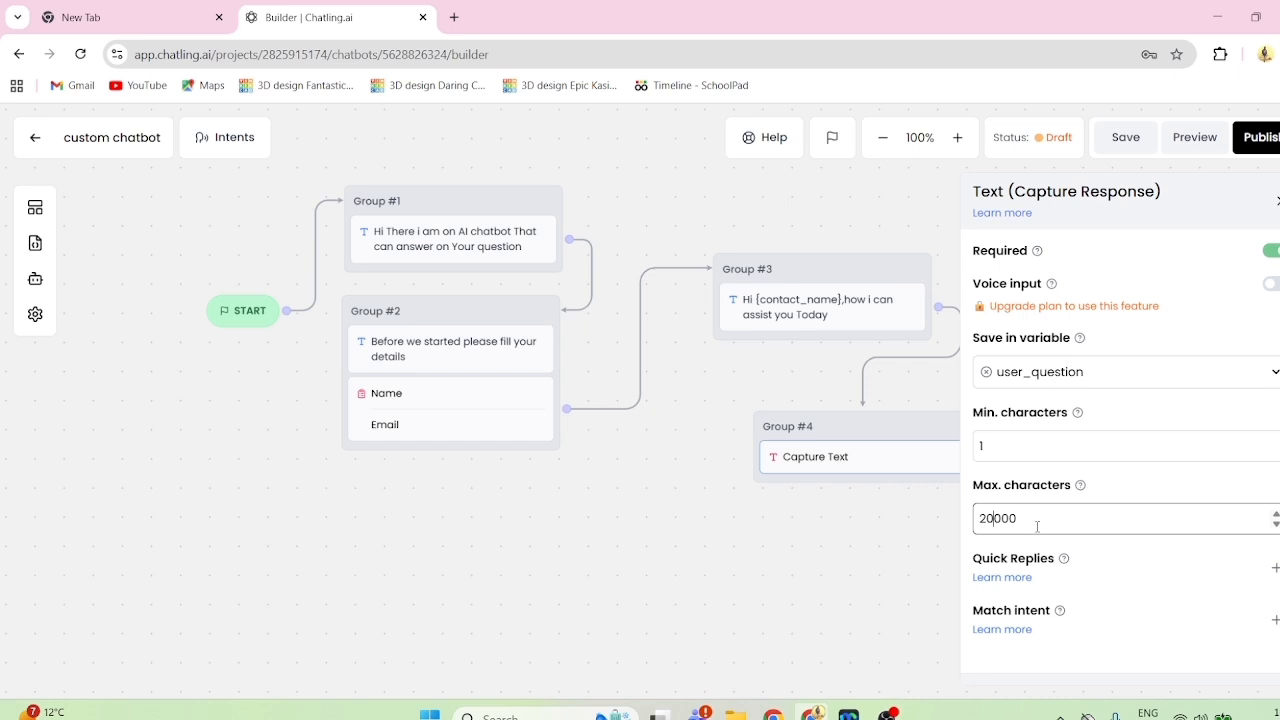
# - Set the Capture Text block's maximum characters to 1 and close its settings
pyautogui.press('BackSpace')
pyautogui.press('BackSpace')
pyautogui.click(1277, 200)
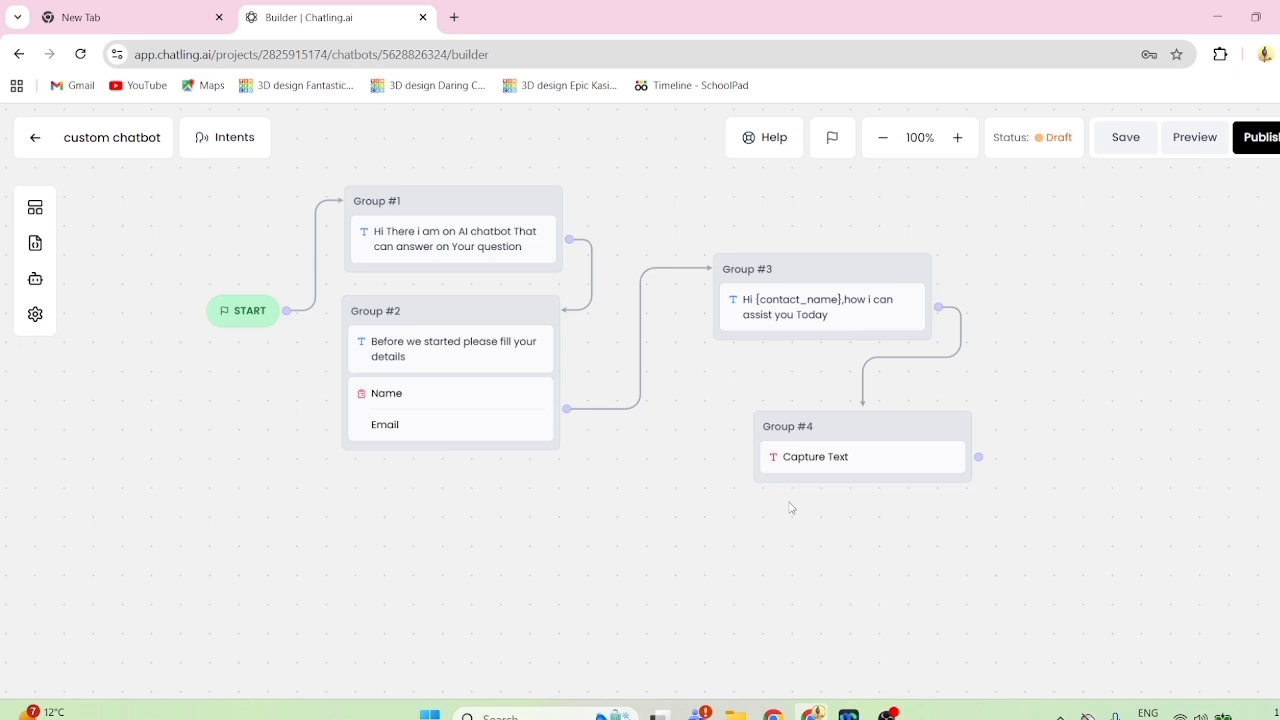
pyautogui.click(799, 457)
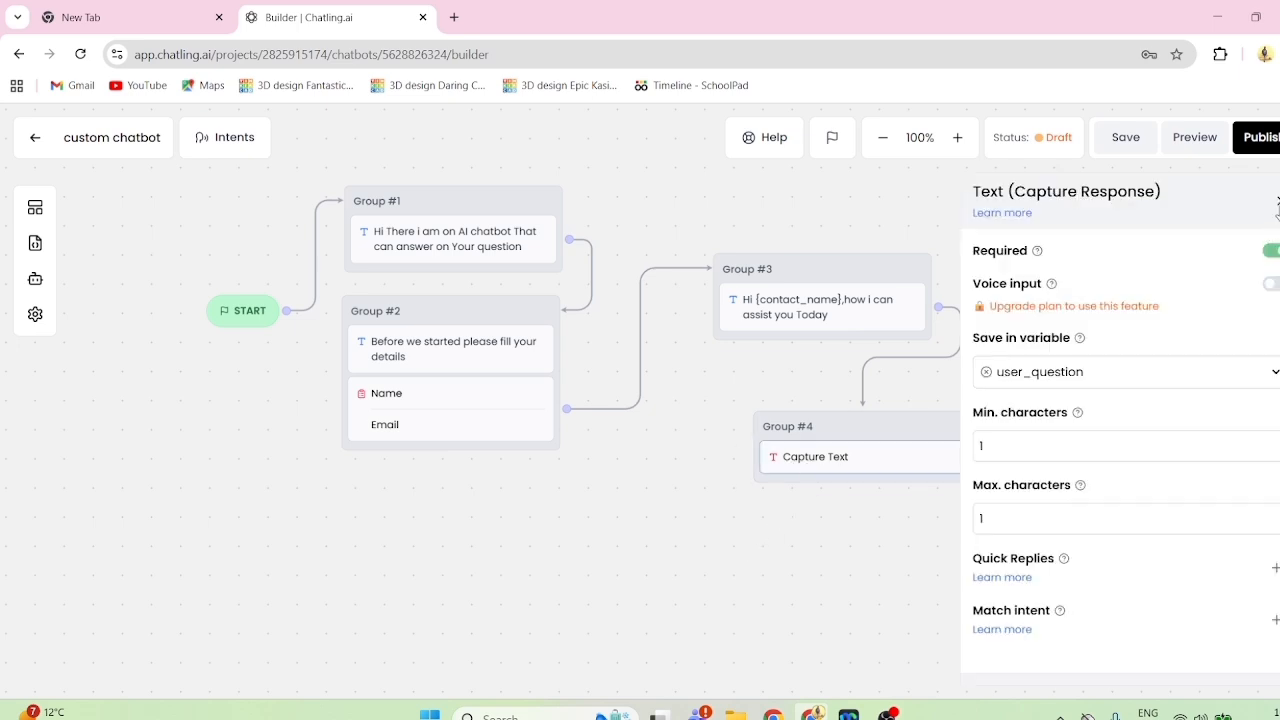
pyautogui.click(1277, 201)
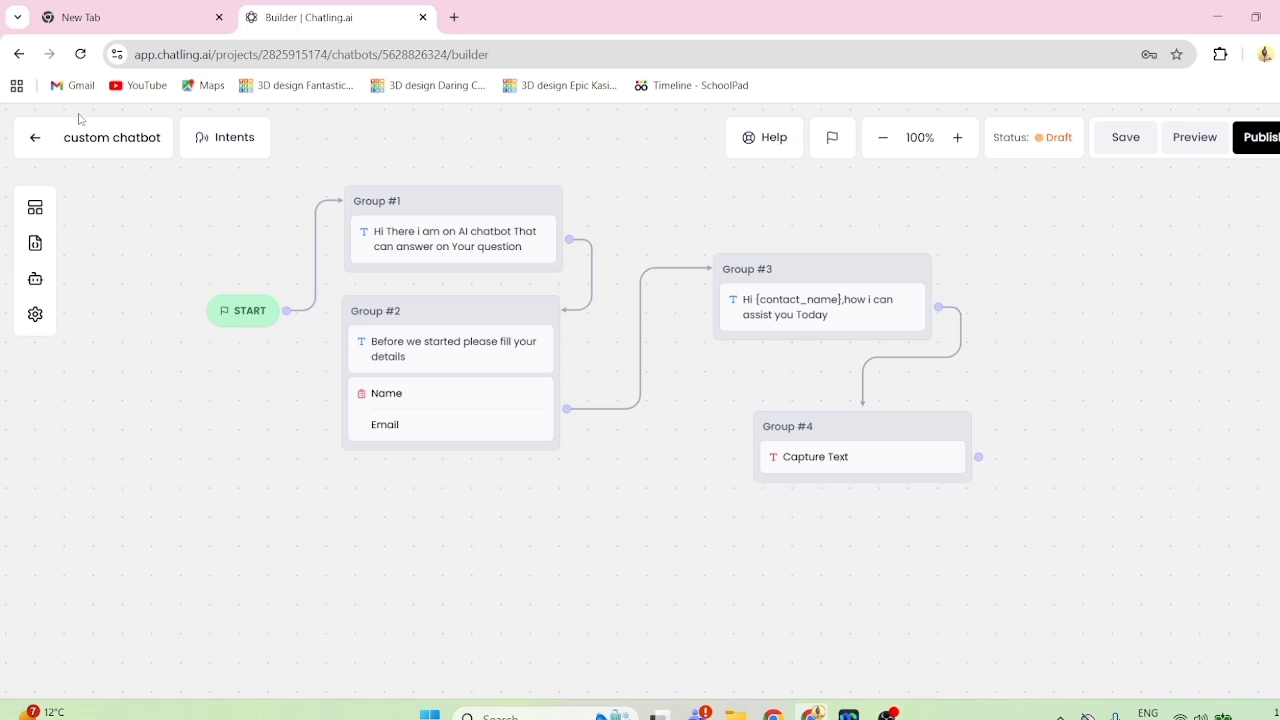
# - Add an AI Response block under Capture Text in Group #4 and open its settings
pyautogui.click(35, 210)
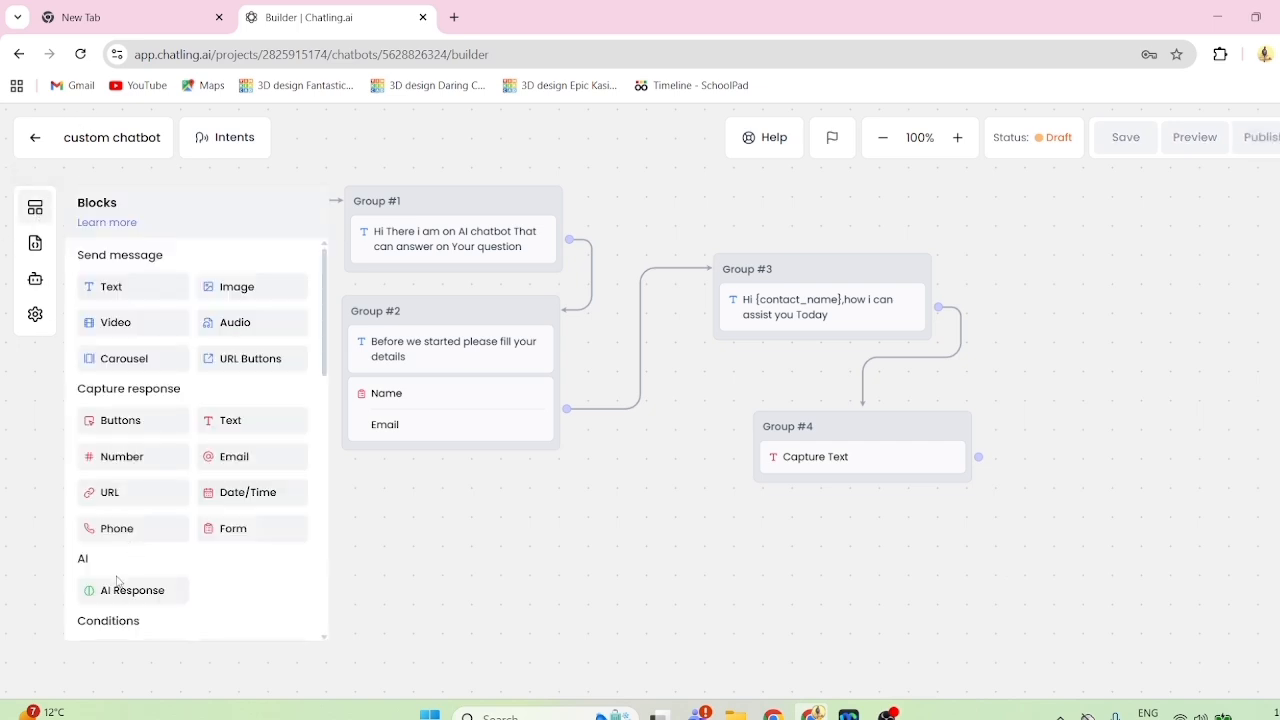
pyautogui.moveTo(102, 594); pyautogui.dragTo(775, 487)
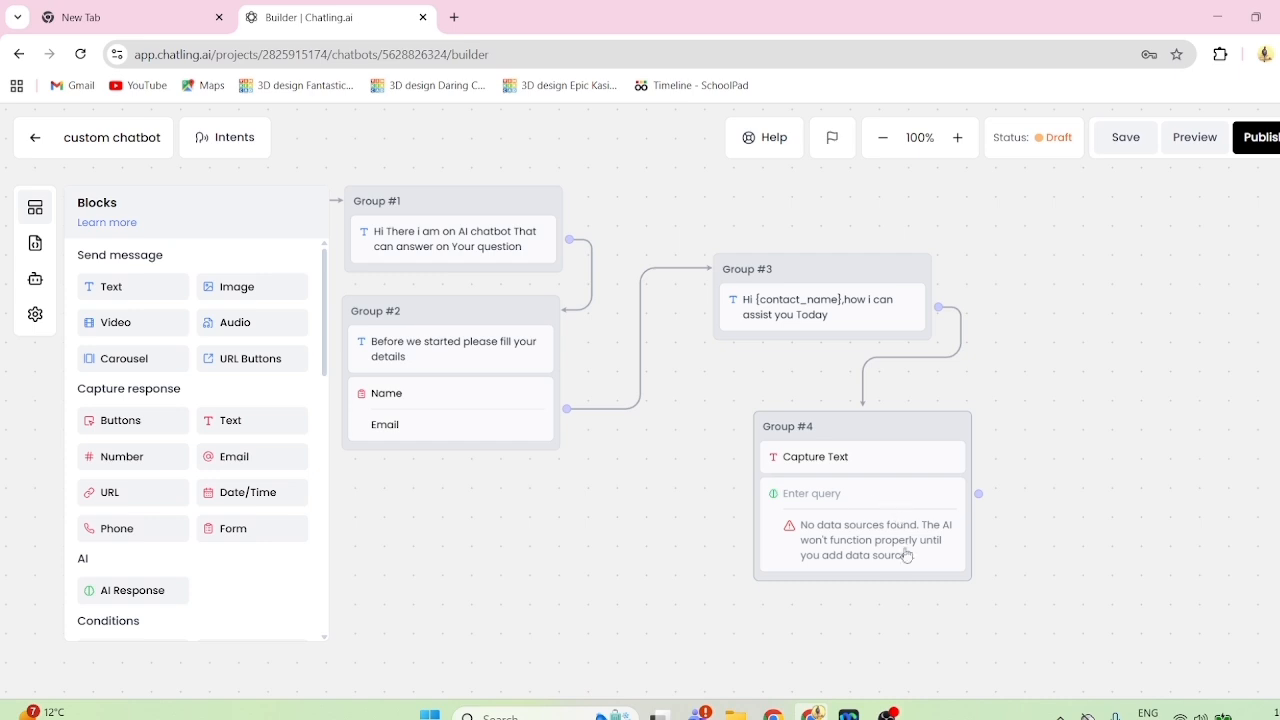
pyautogui.click(840, 518)
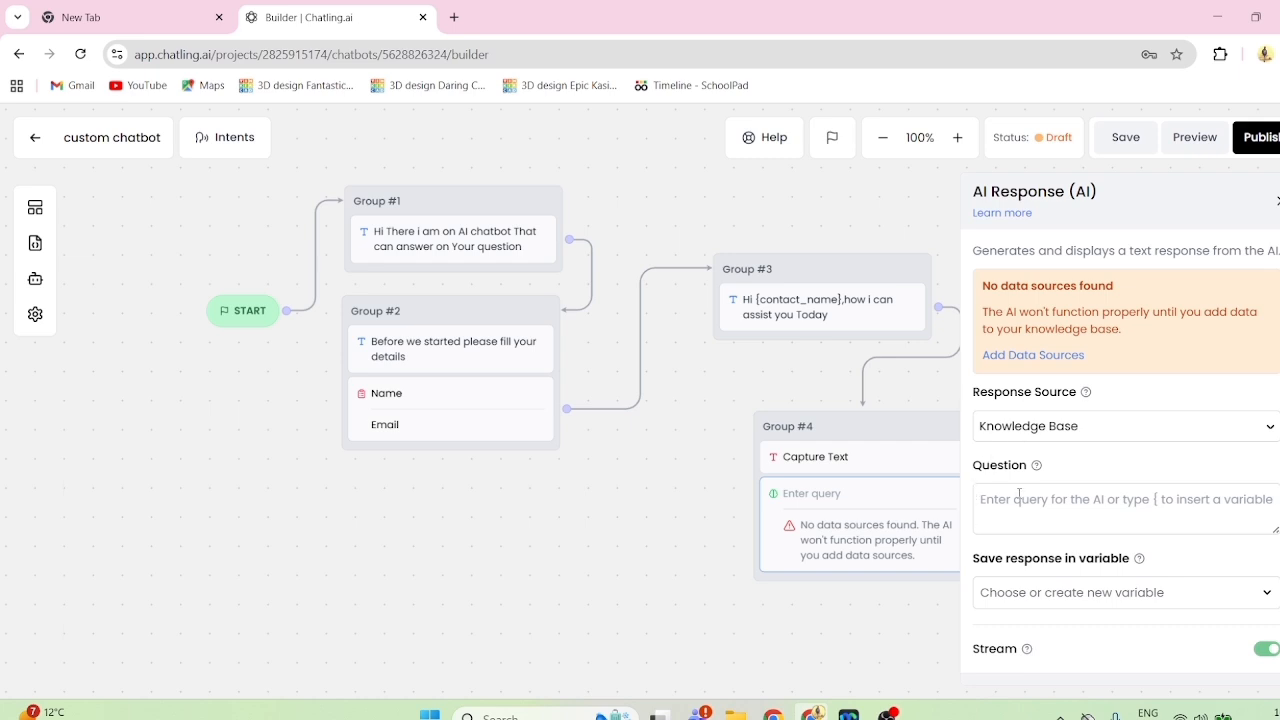
# - Try AI Model as the AI response source and switch back to Knowledge Base
pyautogui.click(1075, 430)
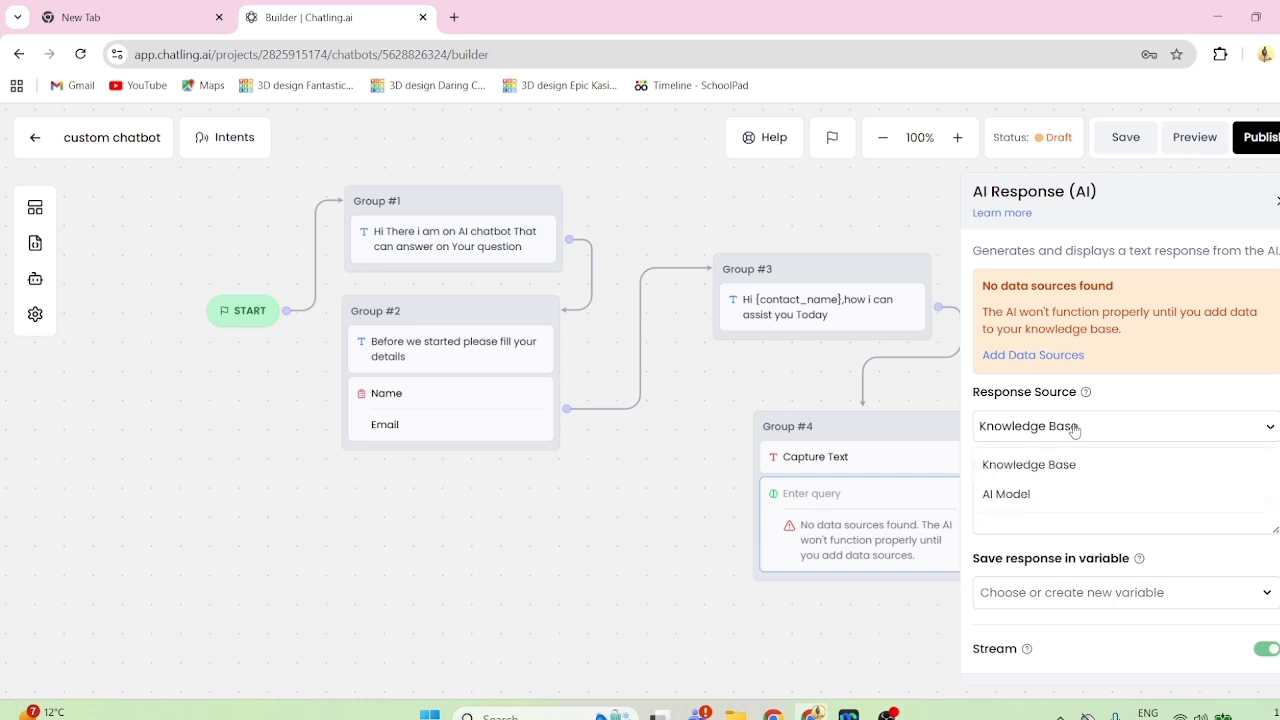
pyautogui.click(1027, 496)
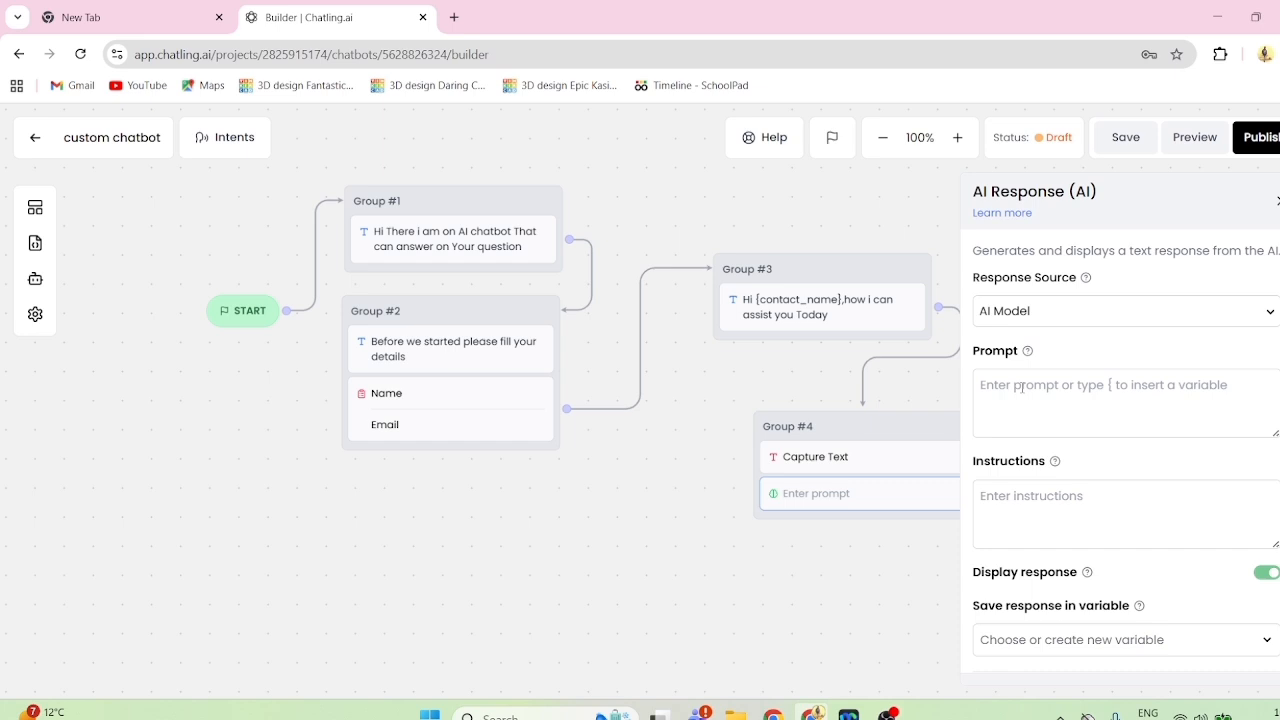
pyautogui.click(1090, 317)
pyautogui.click(1020, 356)
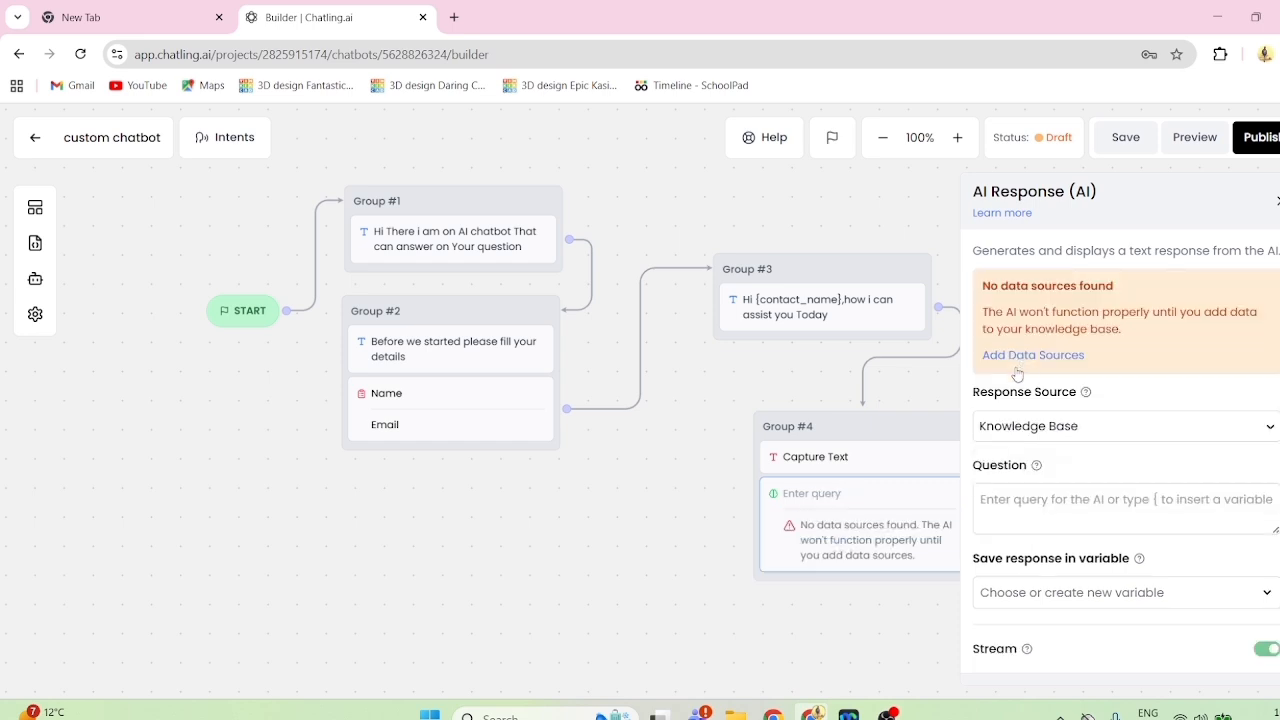
# - Enter the variable {user_question} as the AI Response block's question
pyautogui.click(995, 503)
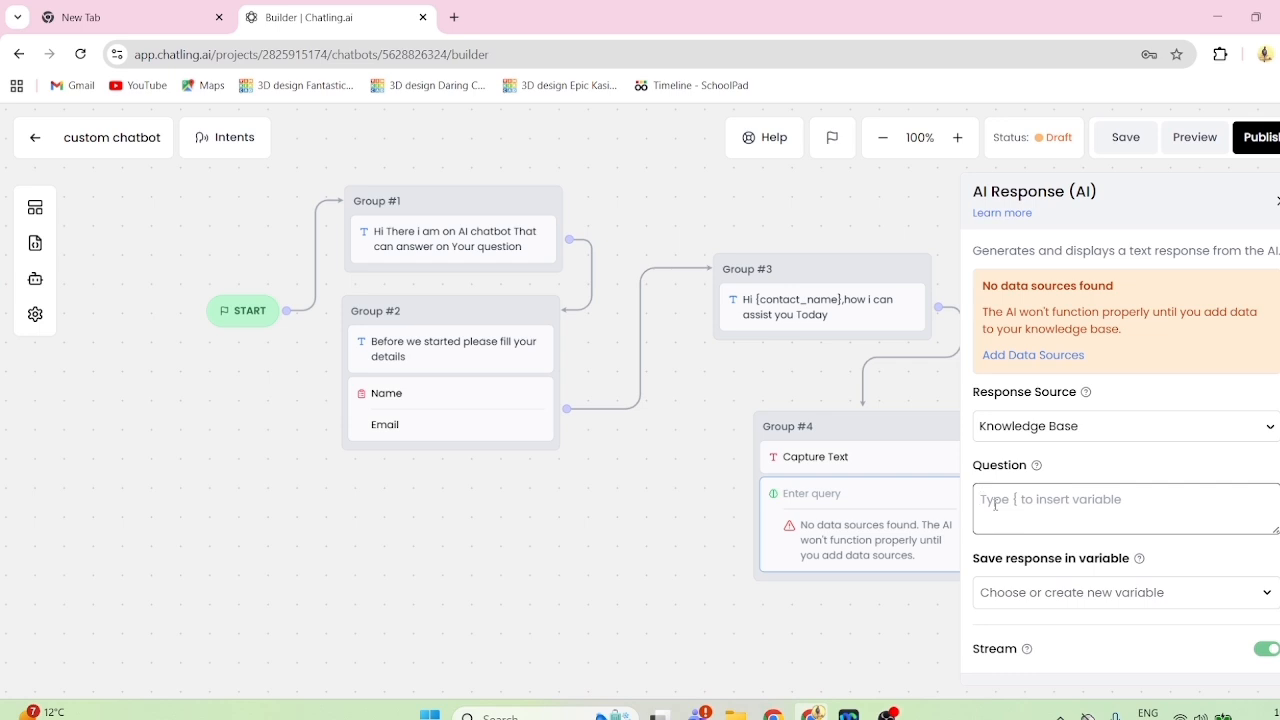
pyautogui.write('{')
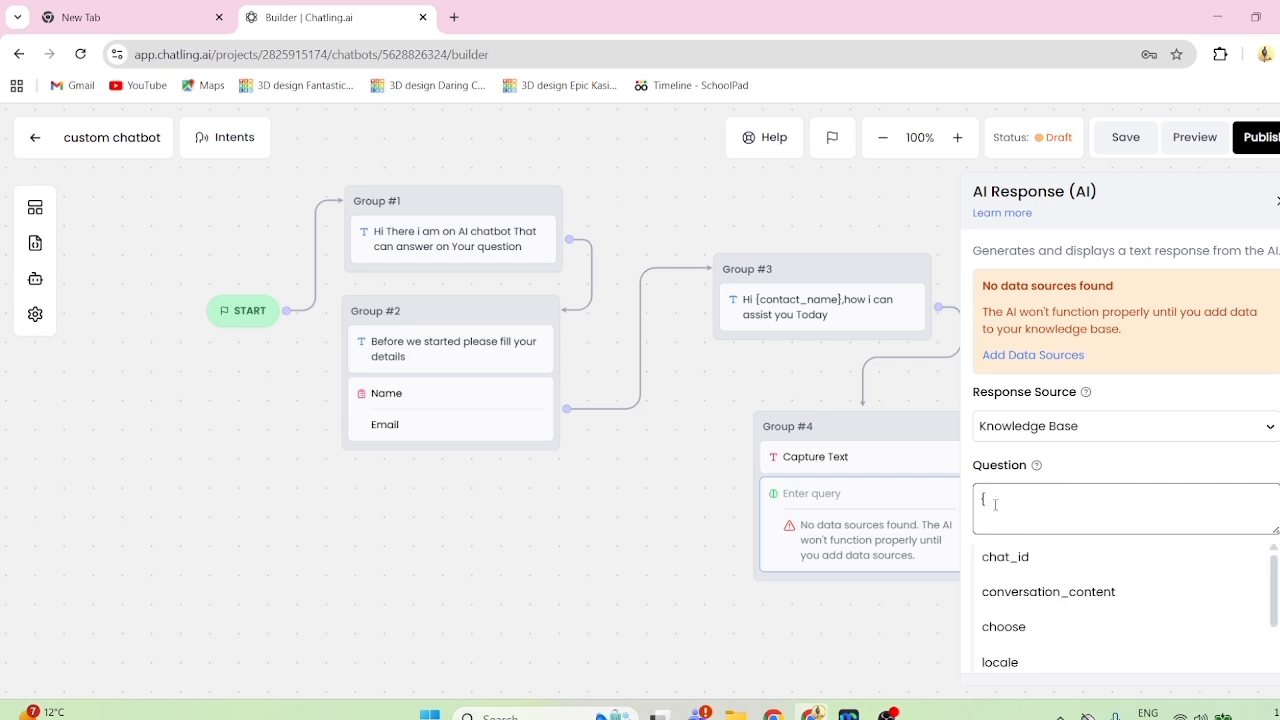
pyautogui.scroll(-2, 1002, 620)
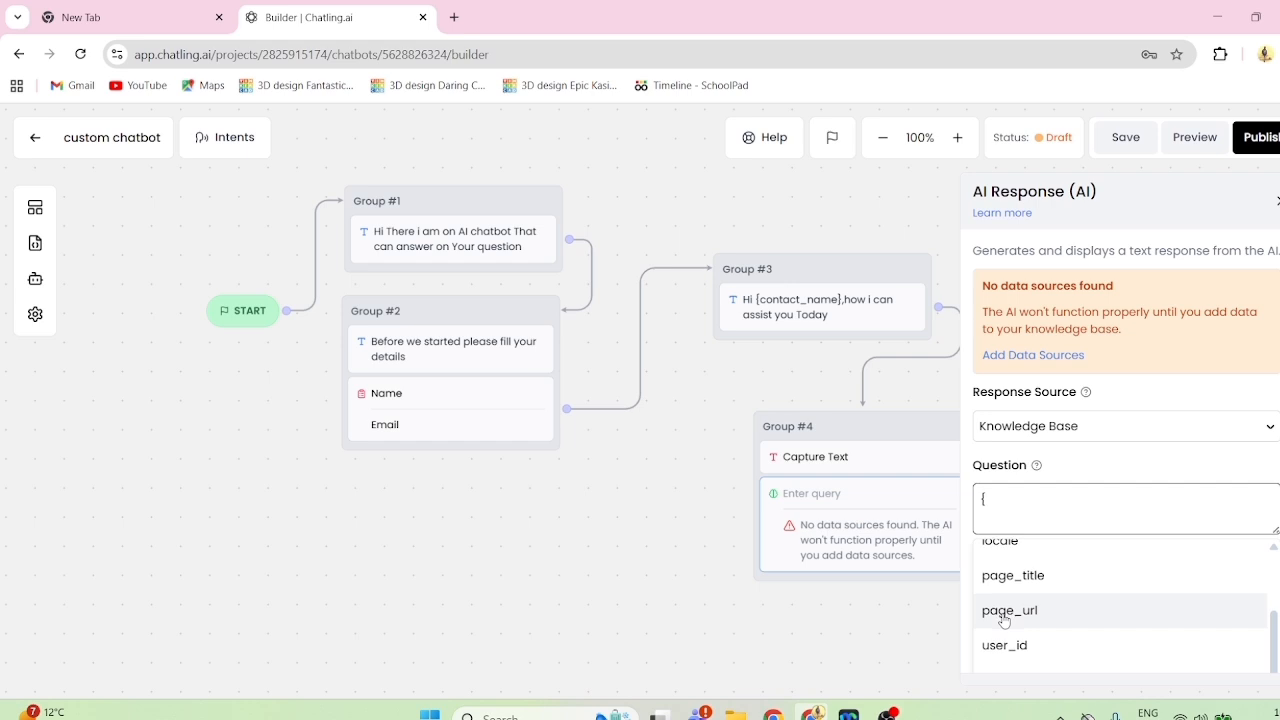
pyautogui.write('user_question')
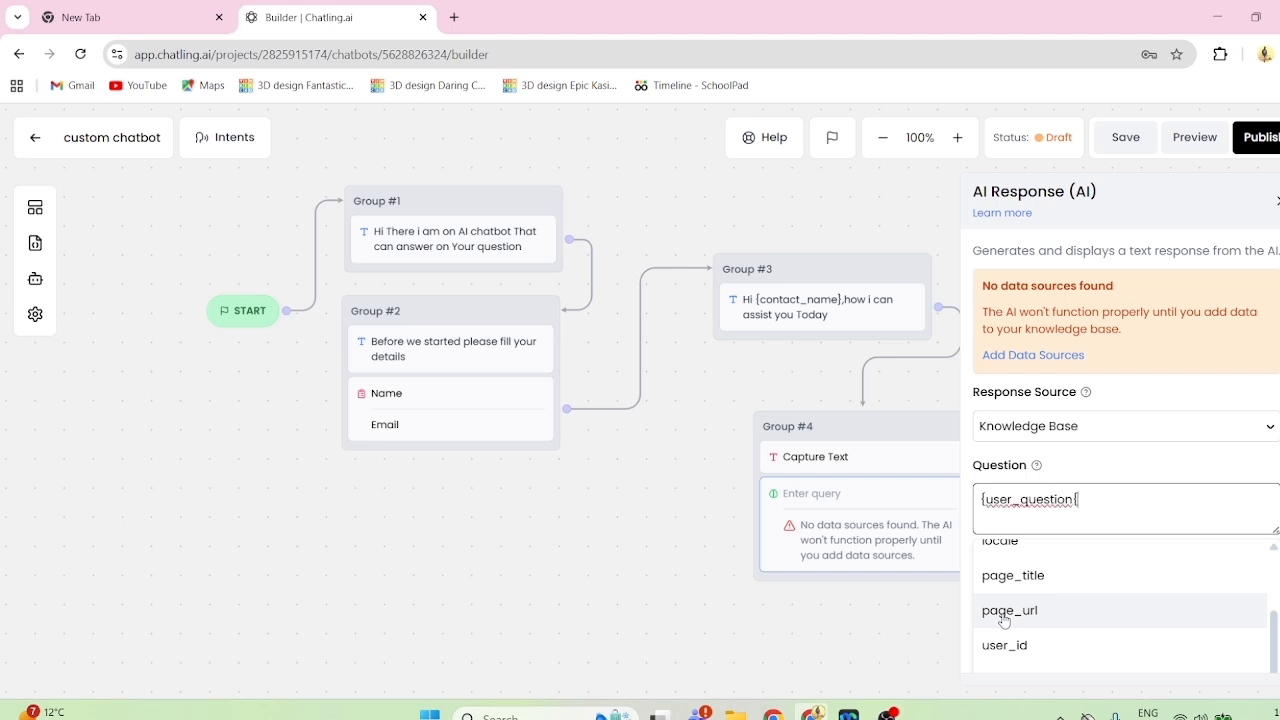
pyautogui.write('}')
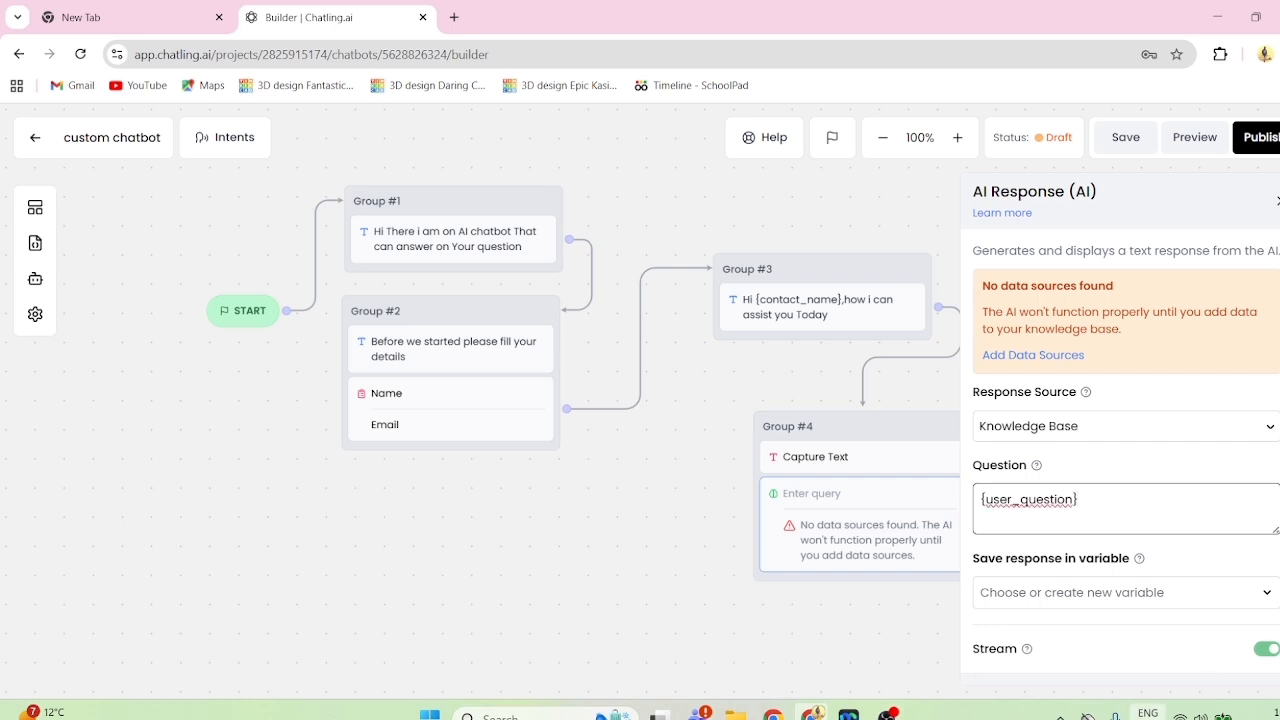
pyautogui.press('super+space')
# - Examine the AI Response block's options for saving the response in a variable and its AI settings, and close them
pyautogui.scroll(-2, 1132, 493)
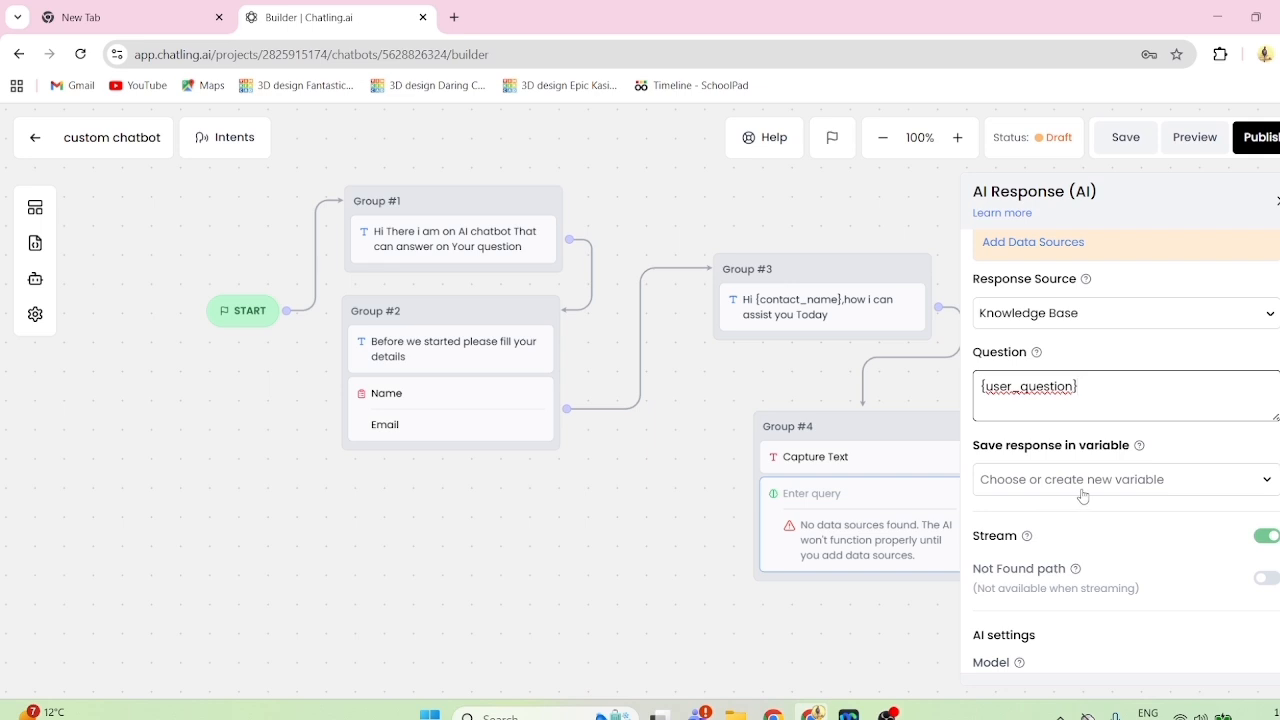
pyautogui.scroll(-1, 1082, 496)
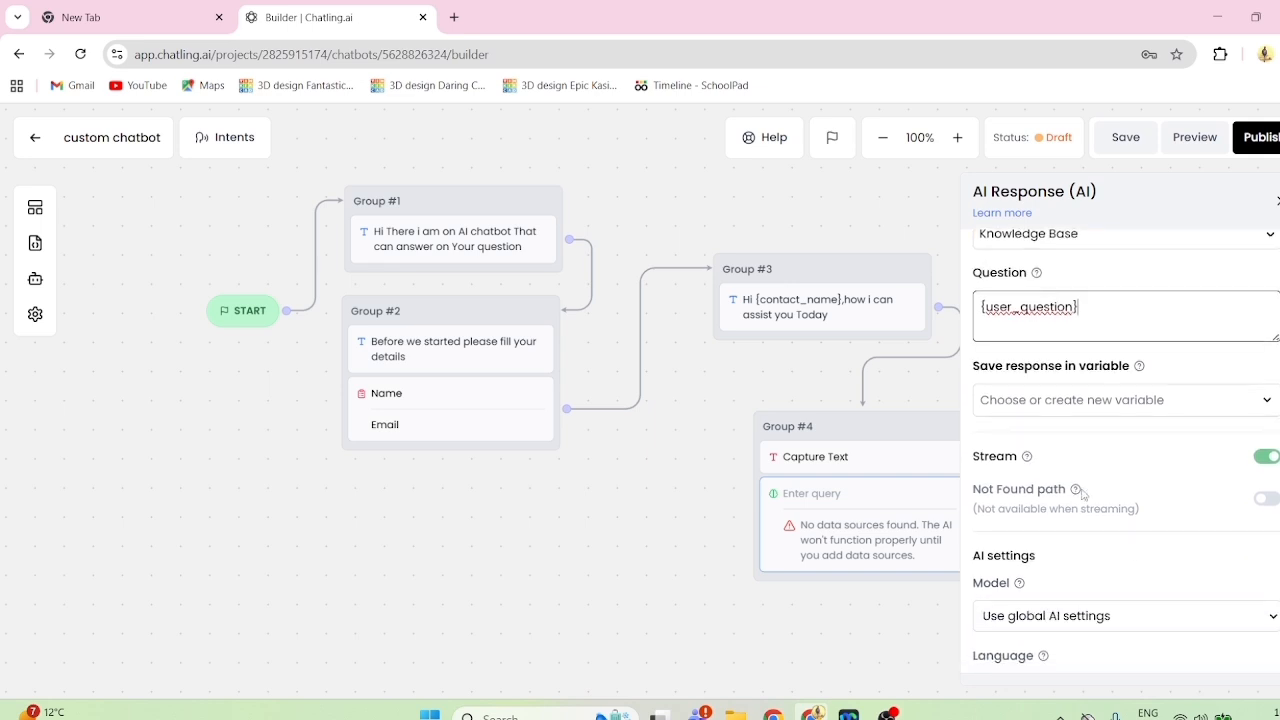
pyautogui.click(1108, 410)
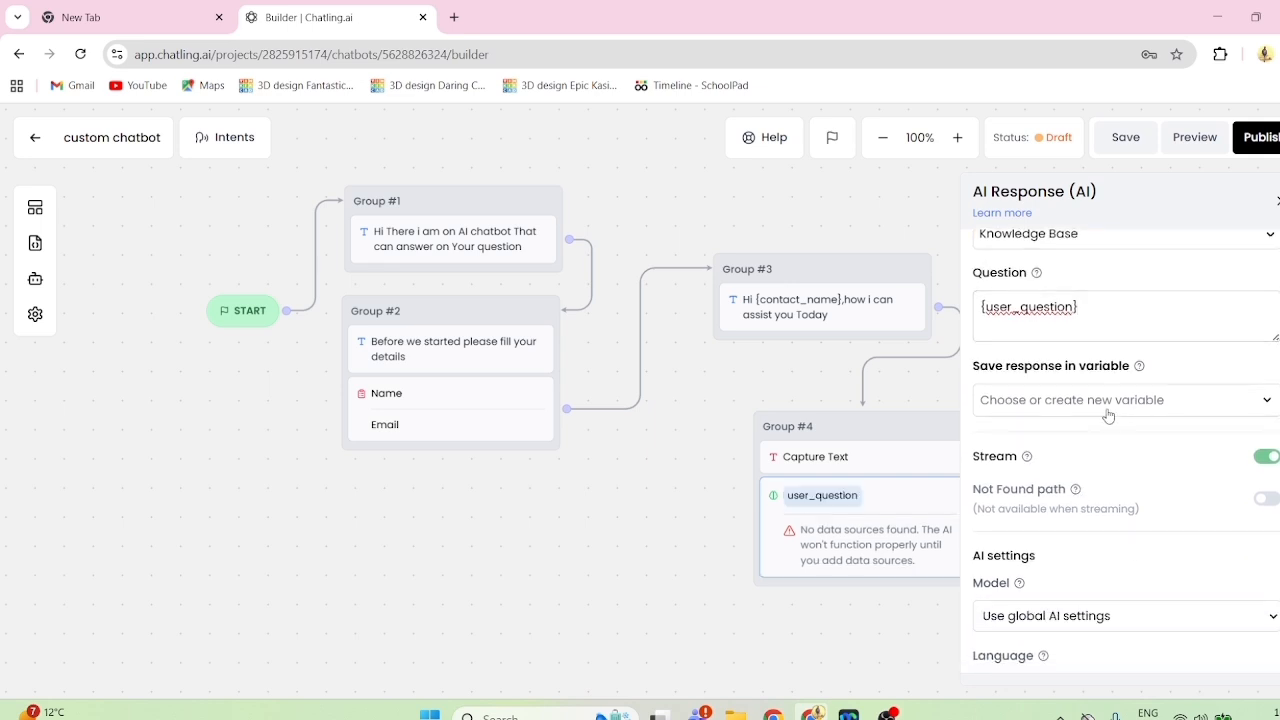
pyautogui.scroll(-2, 1108, 415)
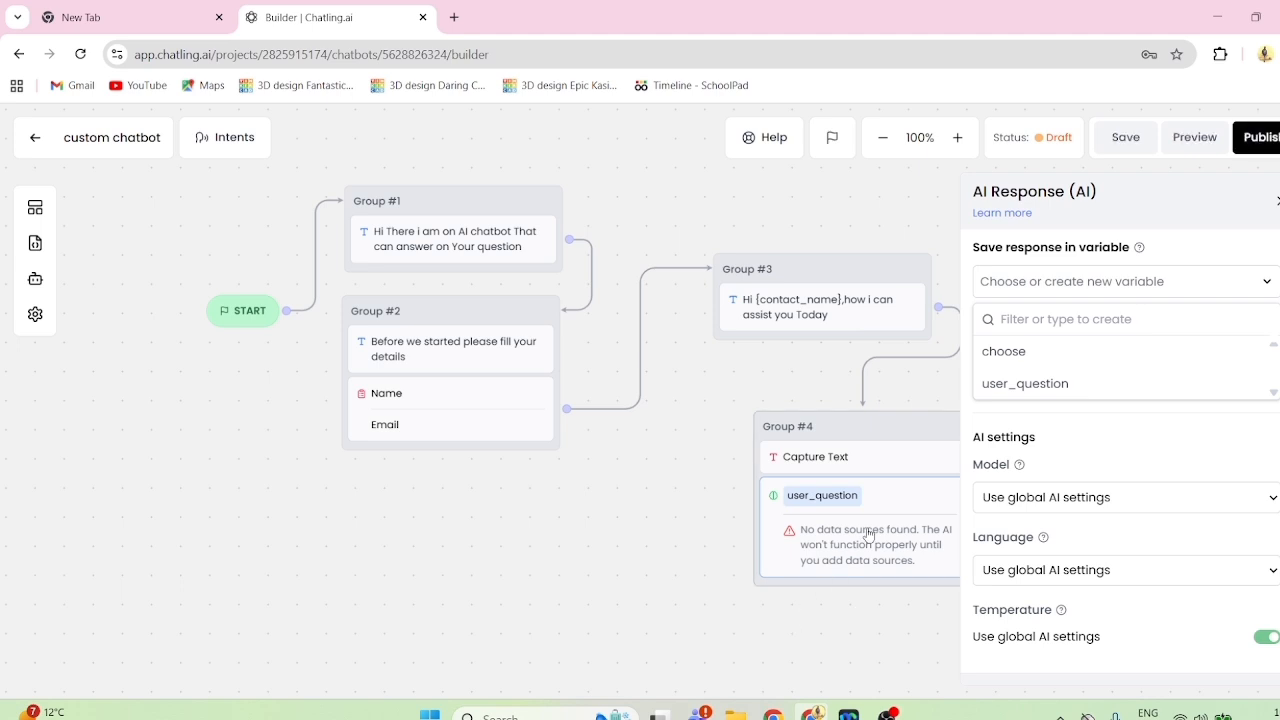
pyautogui.scroll(2, 1114, 563)
pyautogui.scroll(1, 1114, 563)
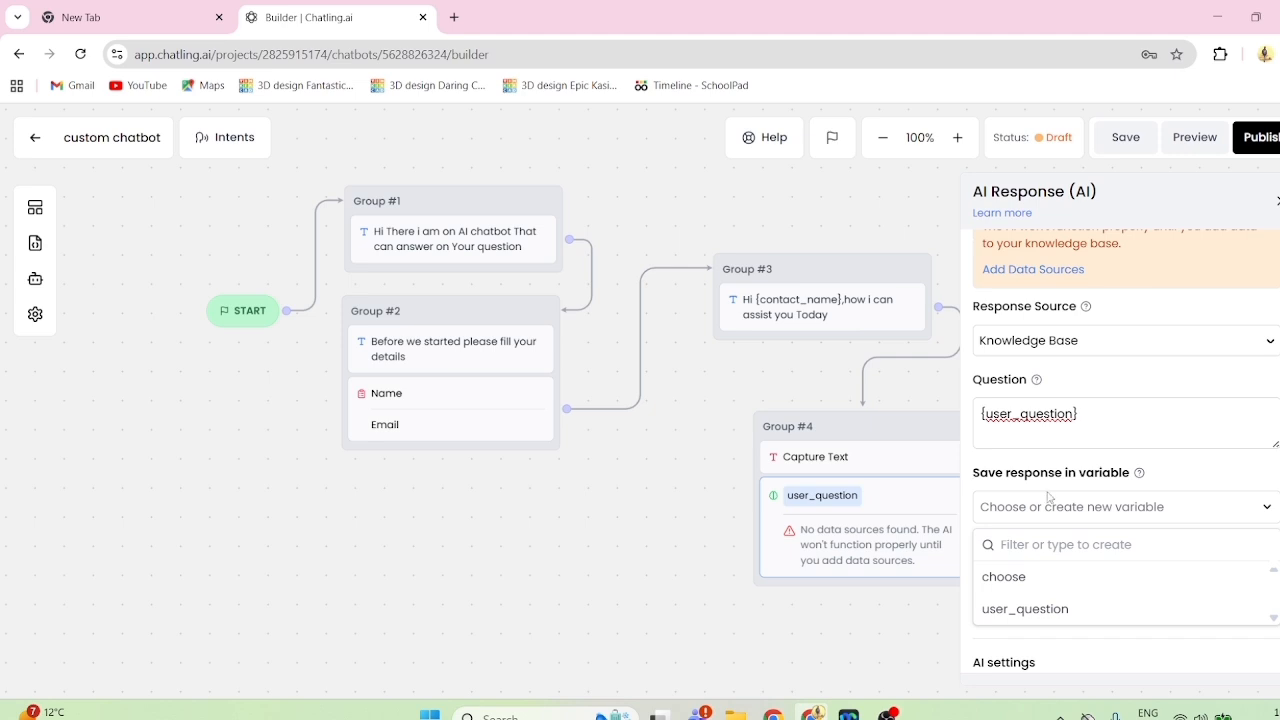
pyautogui.scroll(-4, 1117, 530)
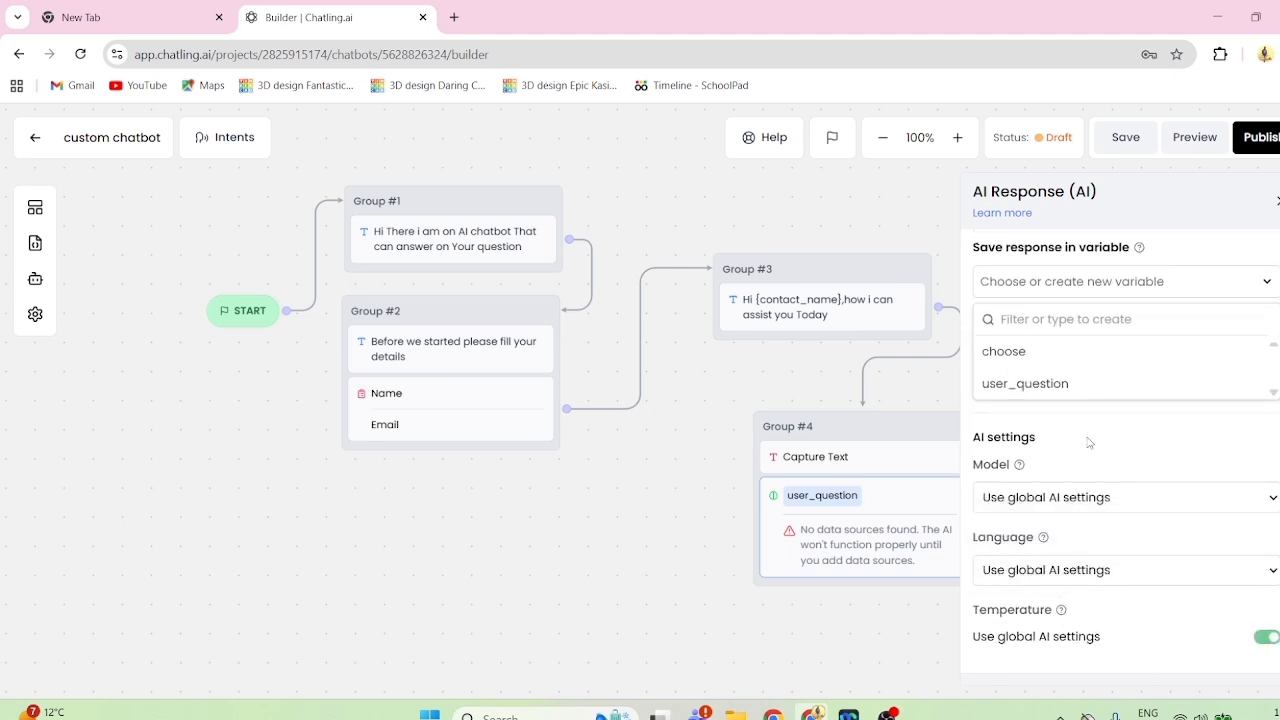
pyautogui.scroll(5, 1089, 443)
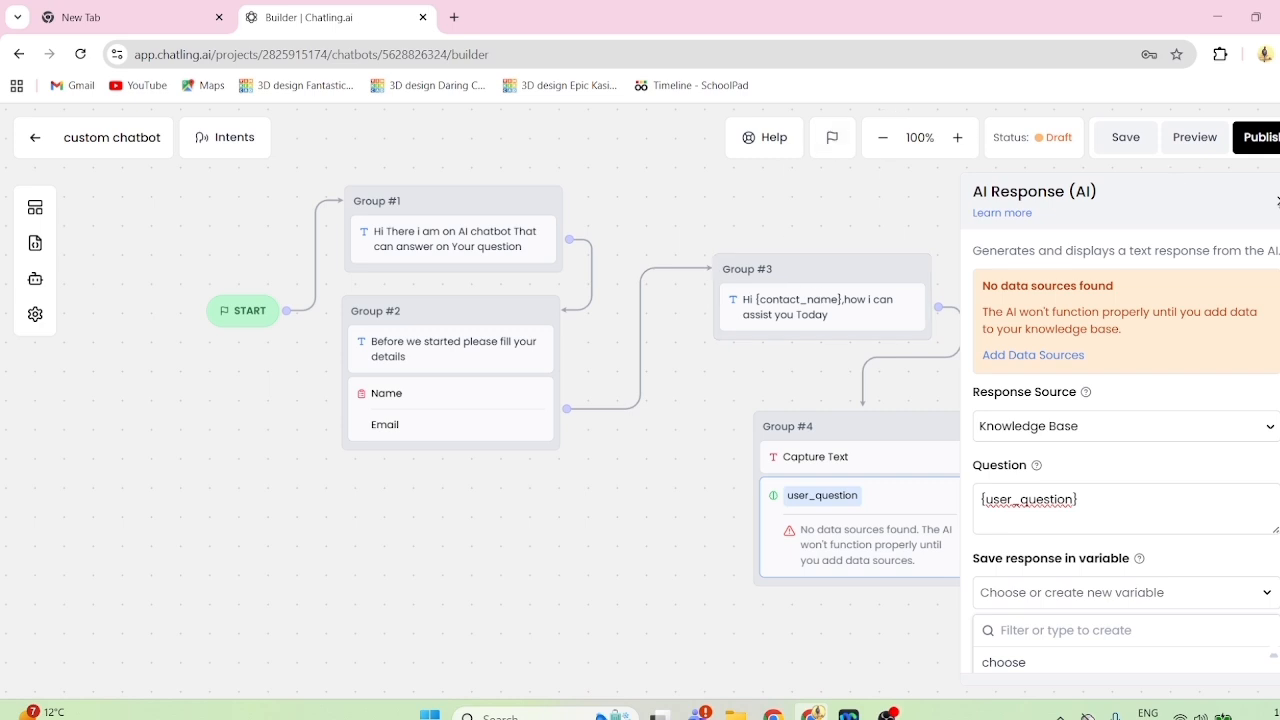
pyautogui.click(1278, 198)
# - Save the chatbot flow with the whole diagram in view
pyautogui.scroll(-4, 1069, 417)
pyautogui.scroll(1, 1069, 417)
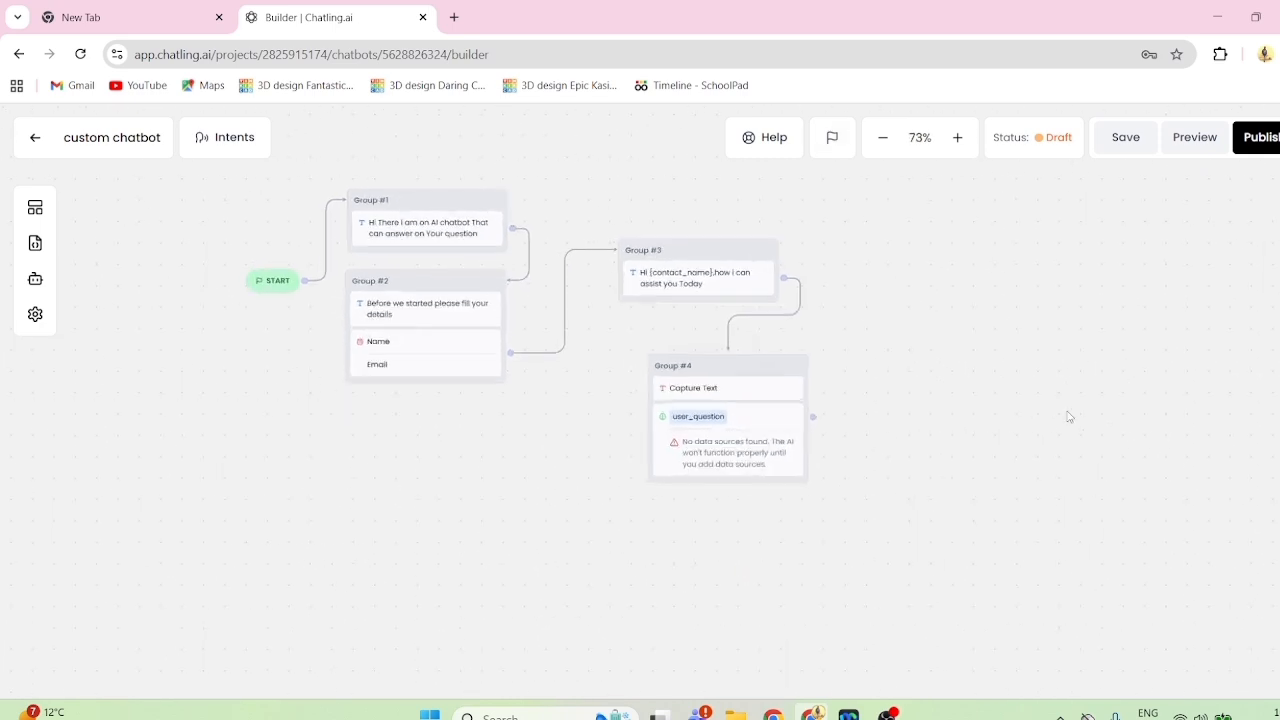
pyautogui.scroll(5, 1069, 417)
pyautogui.scroll(-1, 866, 434)
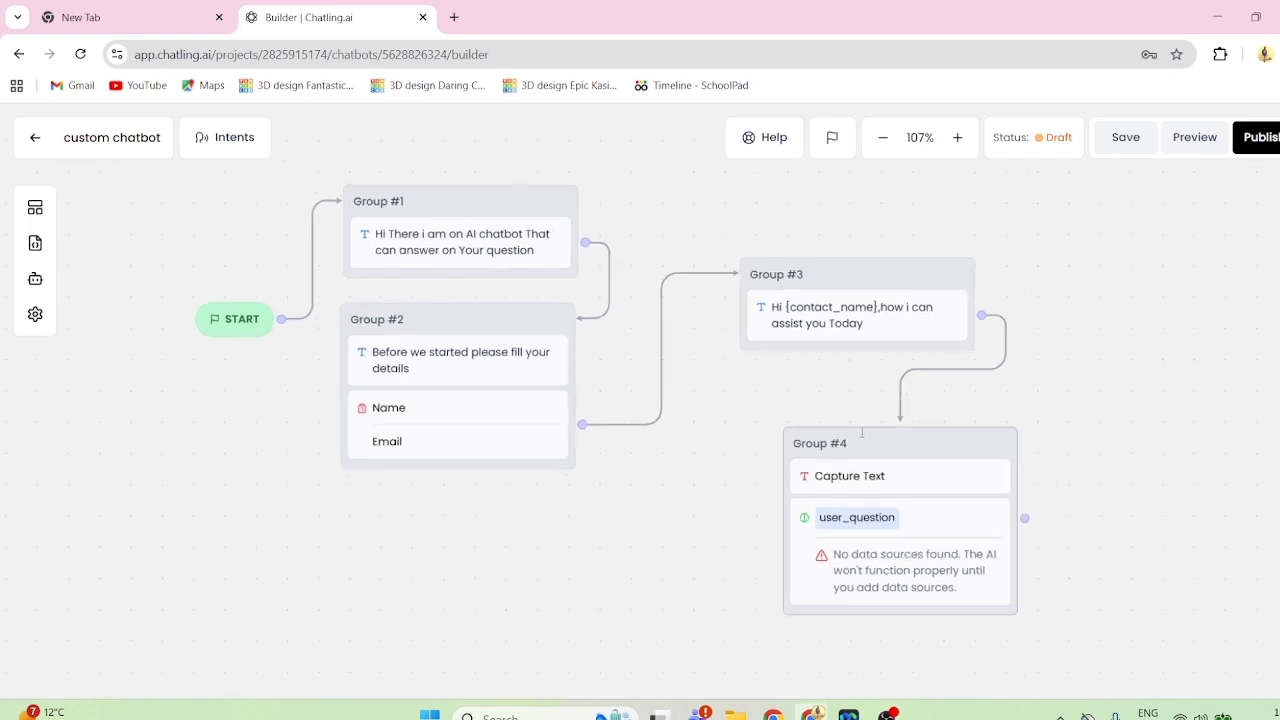
pyautogui.scroll(-2, 862, 432)
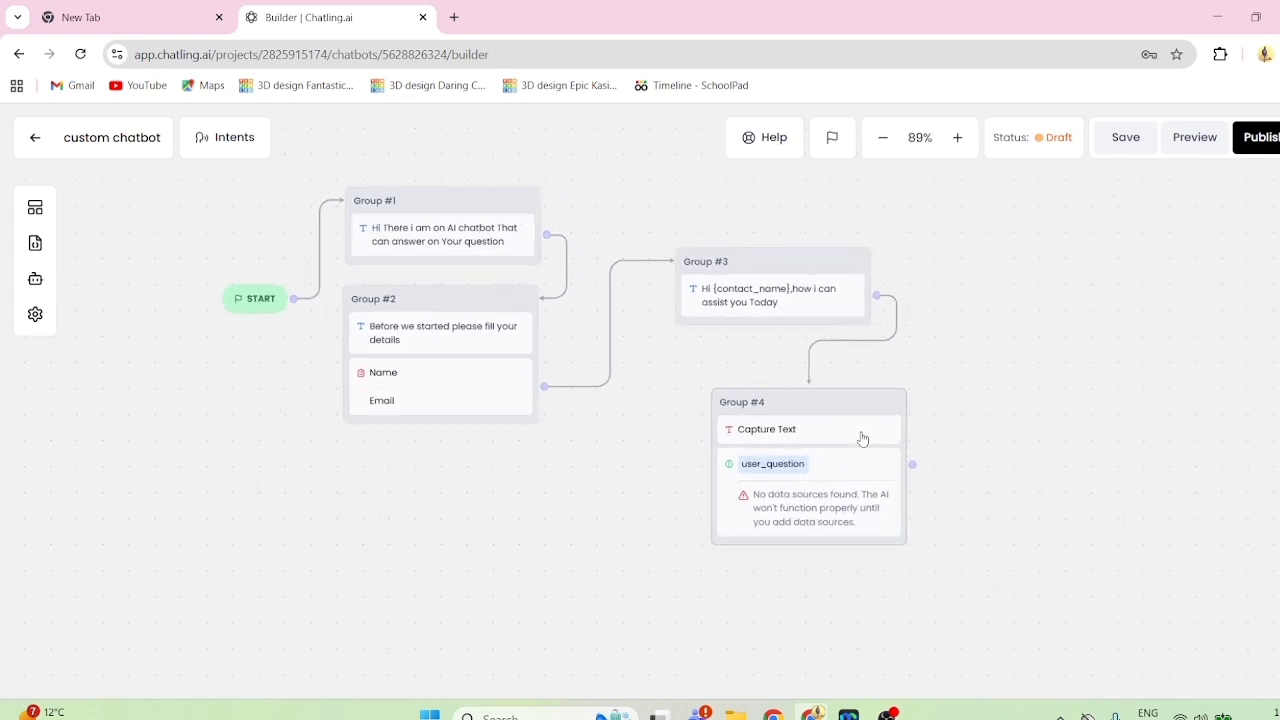
pyautogui.click(1123, 137)
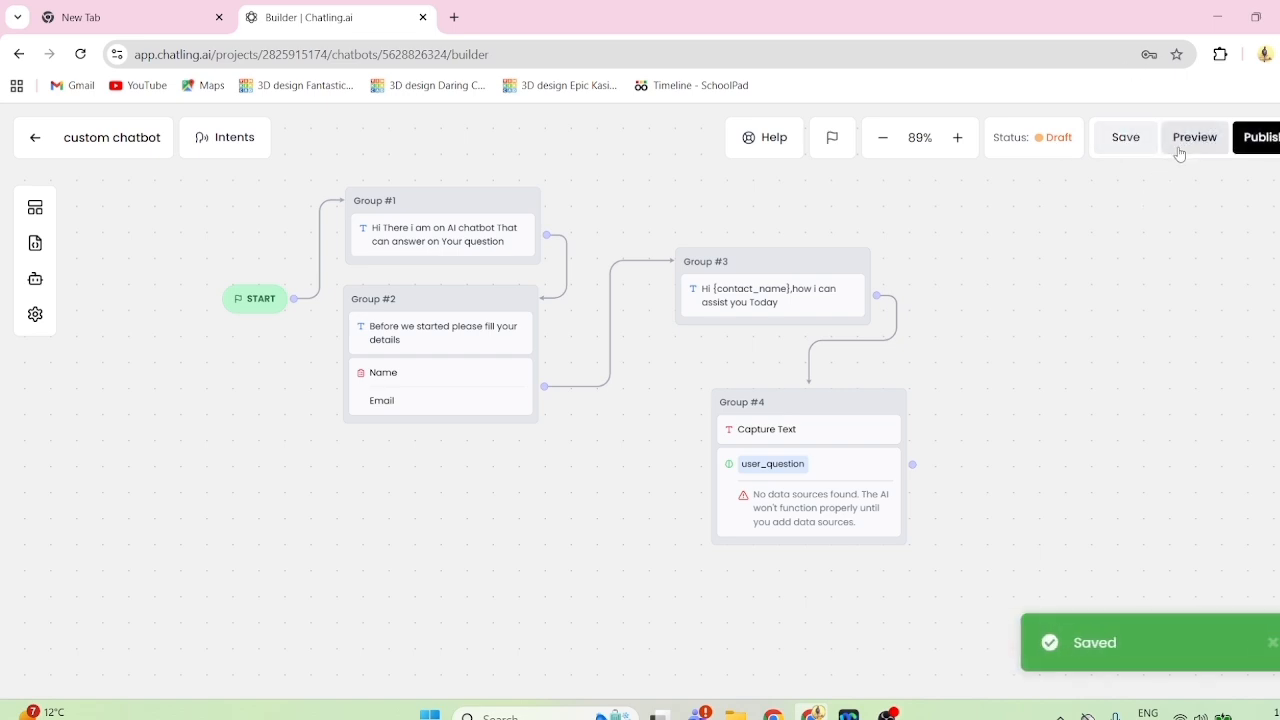
# - Preview the chatbot and submit its details form with a sample name and email
pyautogui.click(1193, 143)
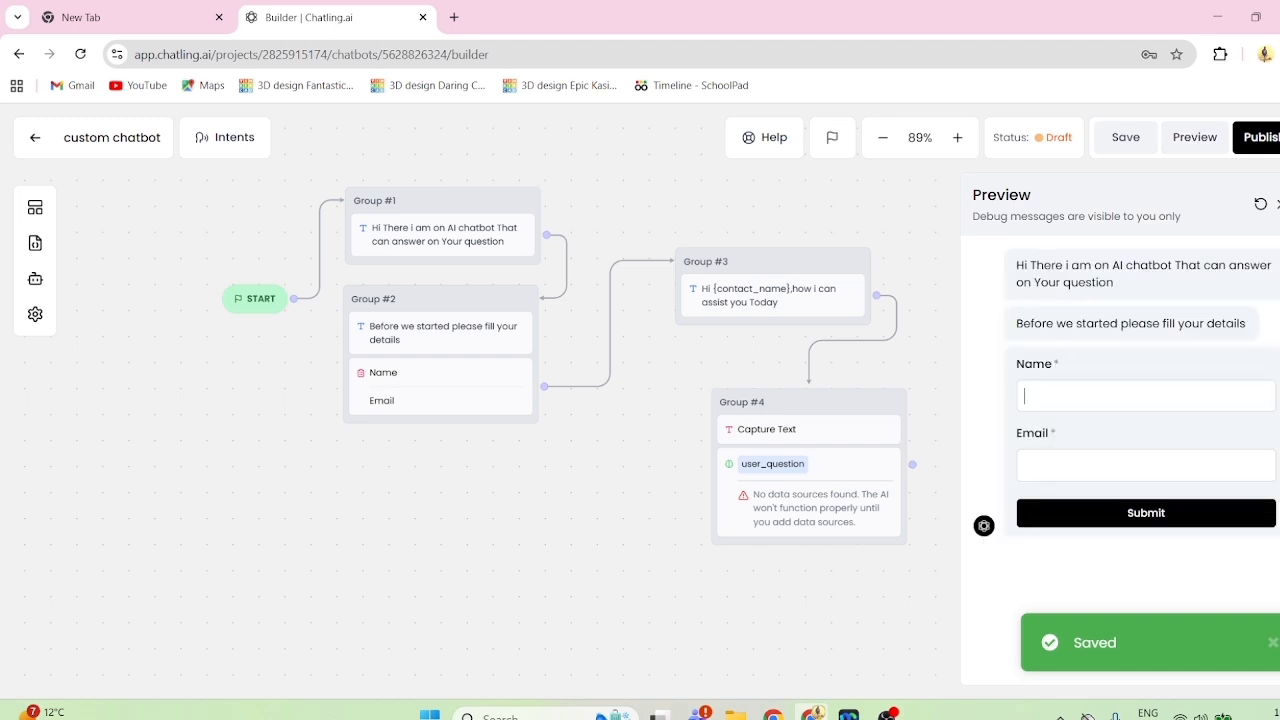
pyautogui.click(1050, 394)
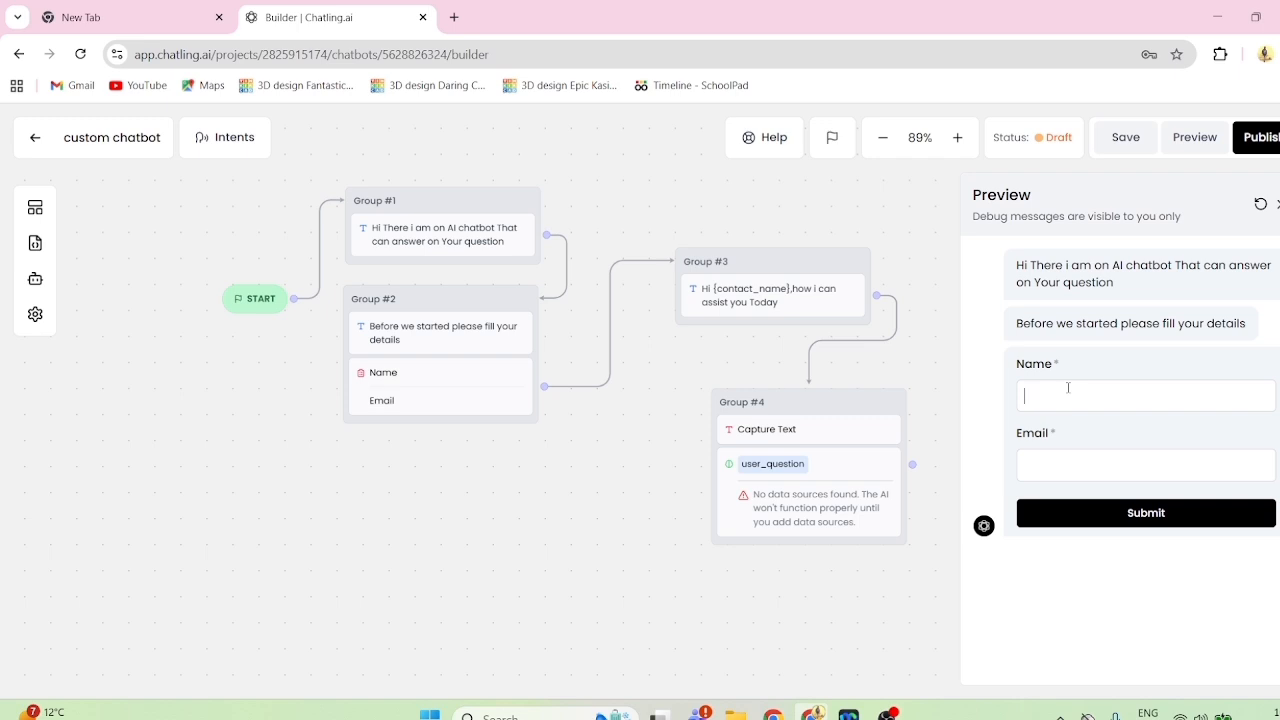
pyautogui.write('pardeeptech')
pyautogui.click(1053, 463)
pyautogui.write('pardeep')
pyautogui.click(1070, 514)
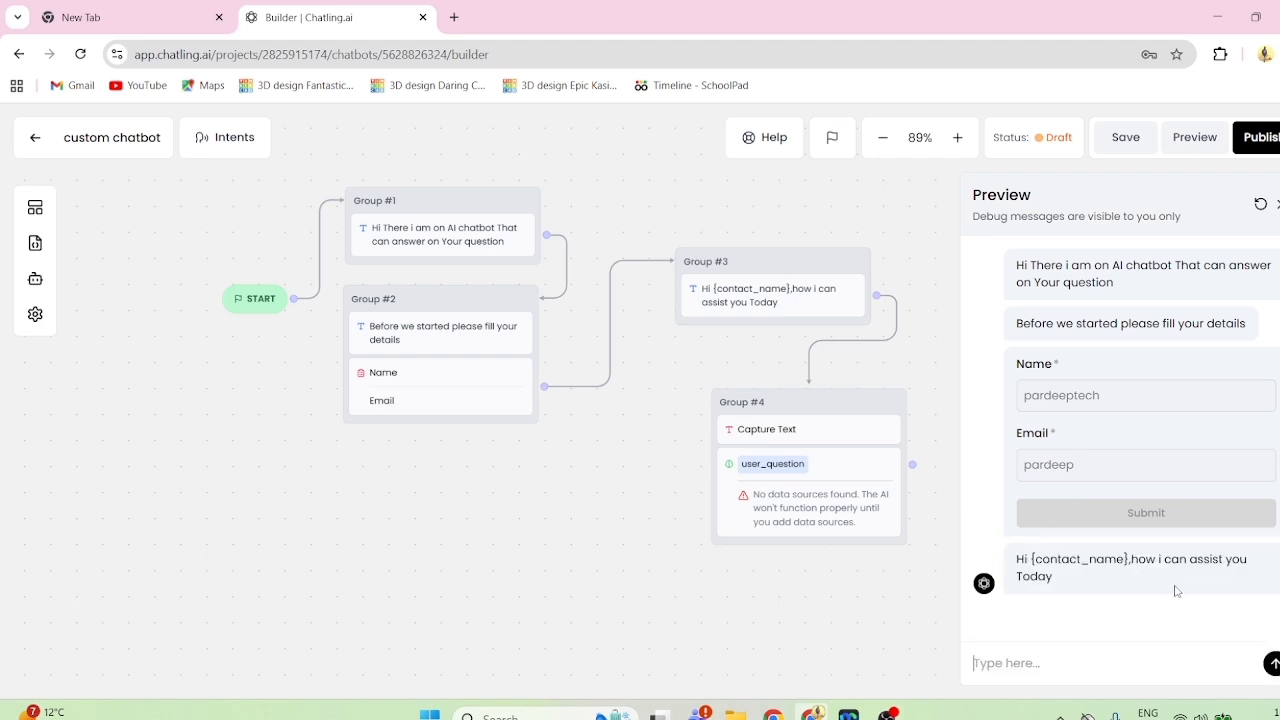
# - Write a test question beginning with "please" in the preview chat
pyautogui.write('ples')
pyautogui.press('BackSpace')
pyautogui.write('ase')
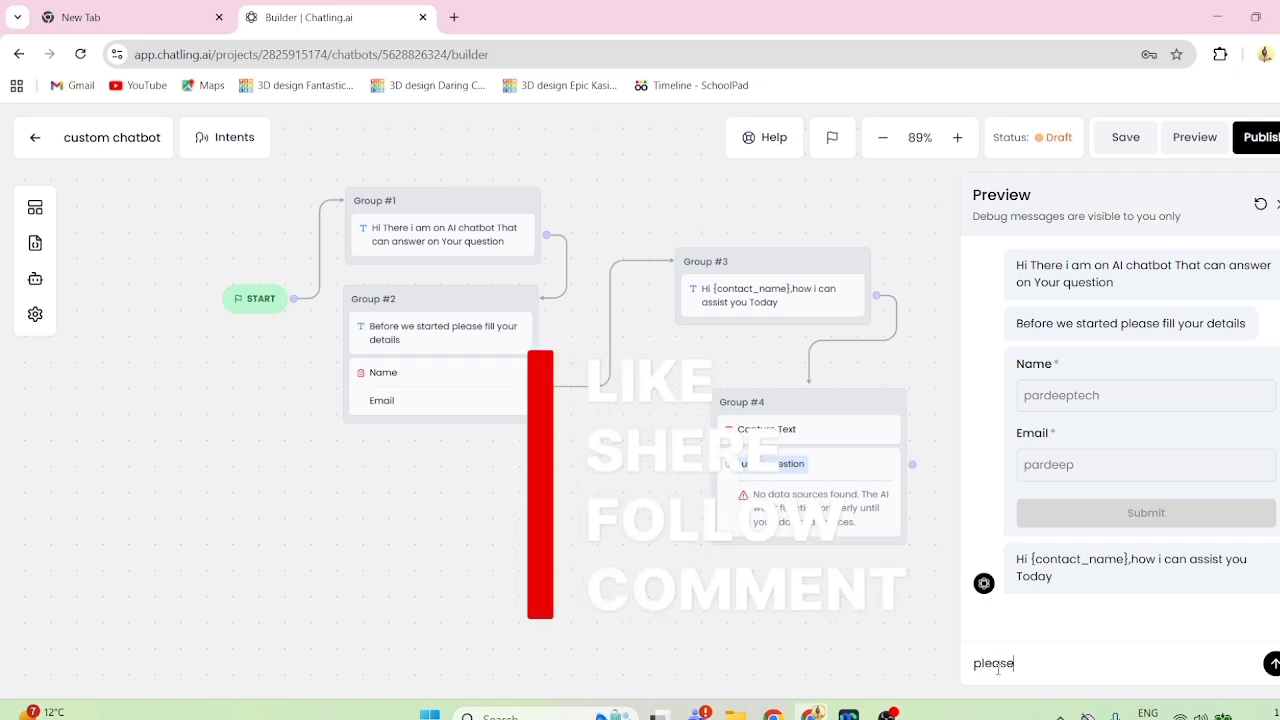